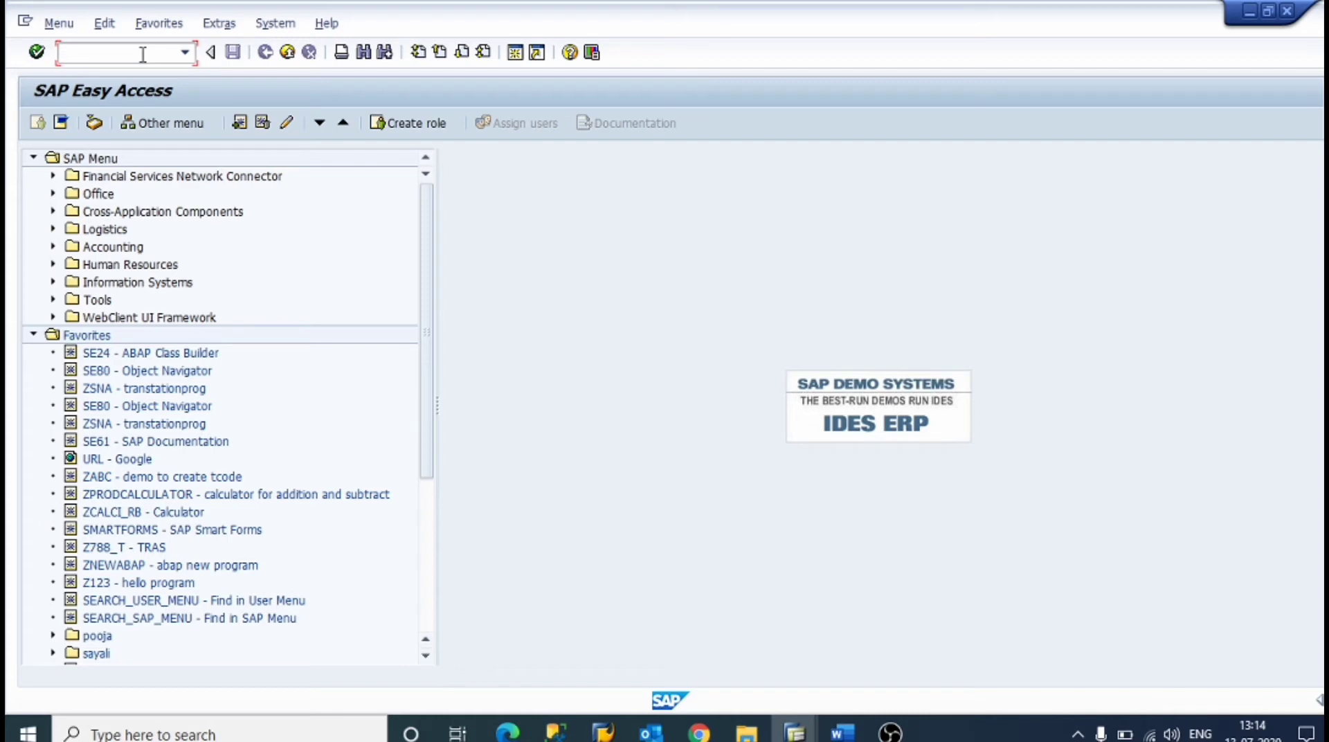
- Open the ABAP Dictionary initial screen with transaction SE11
type("se11")
key("Return")
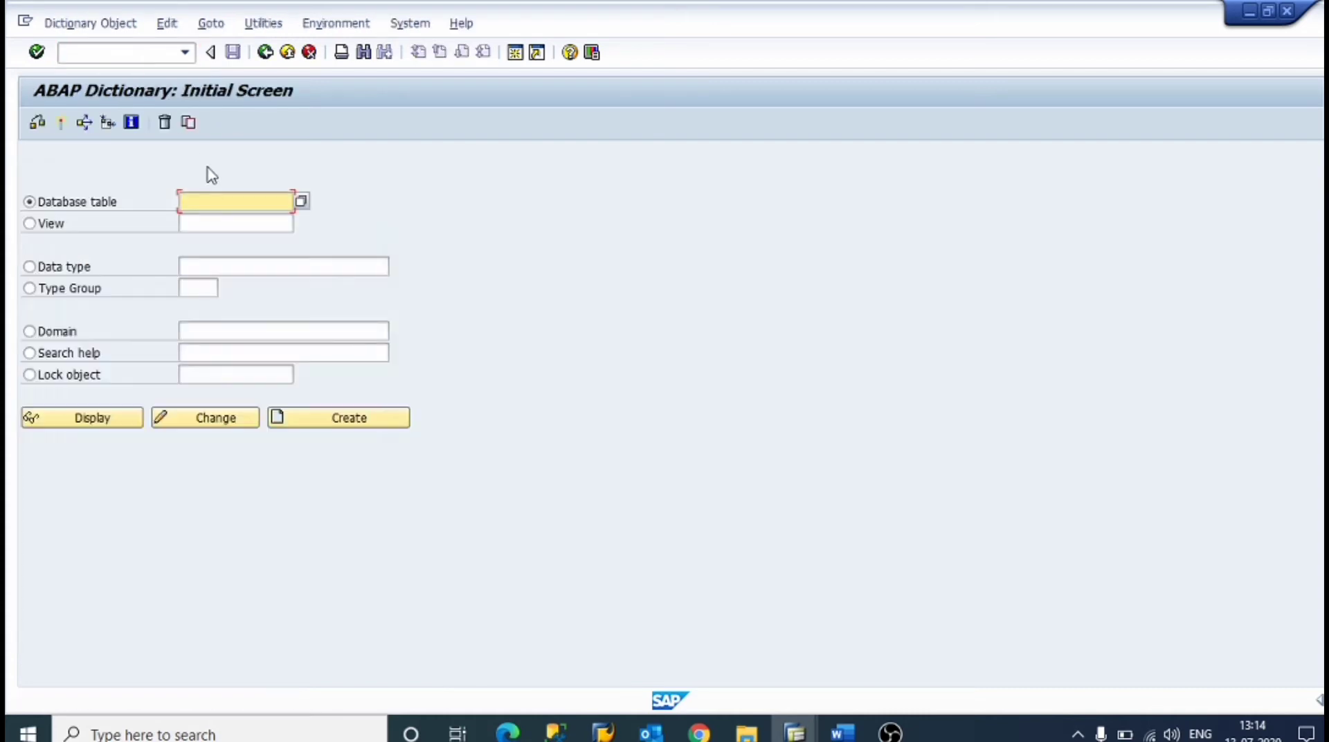
left_click(101, 56)
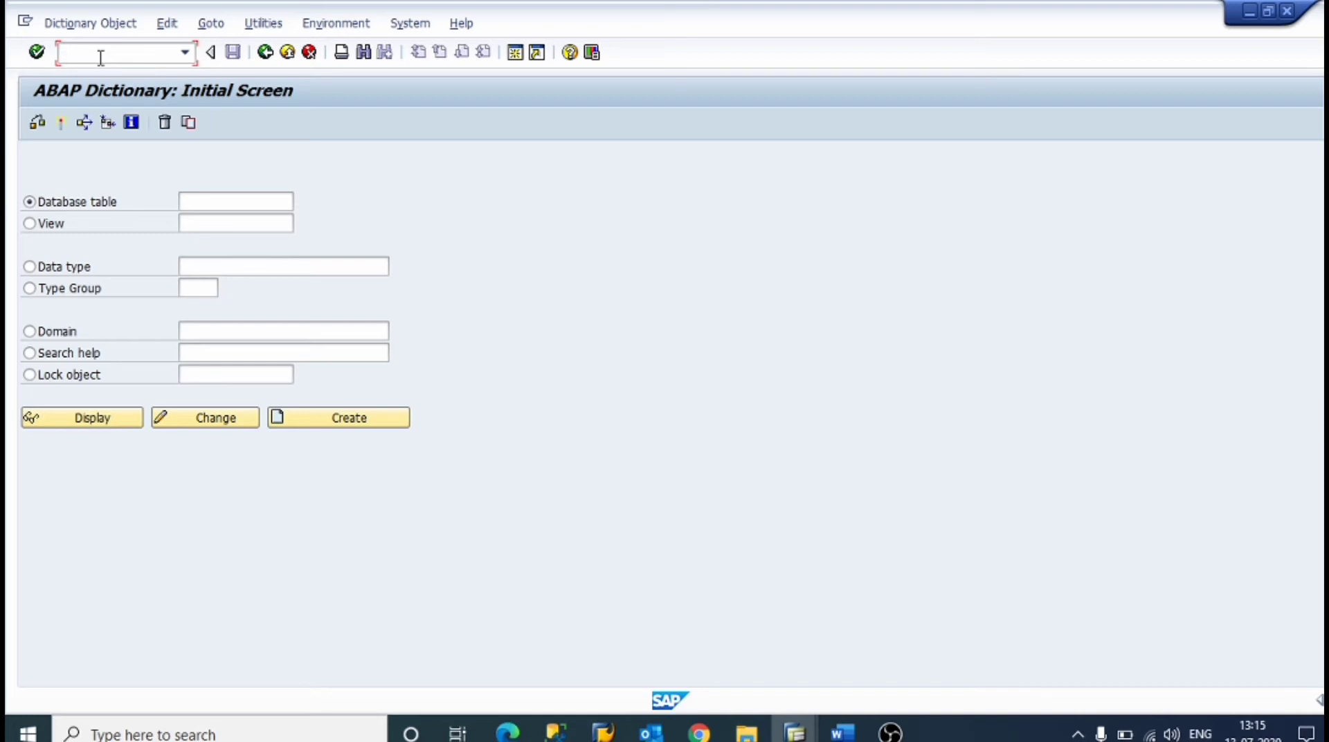
type("se11")
key("Return")
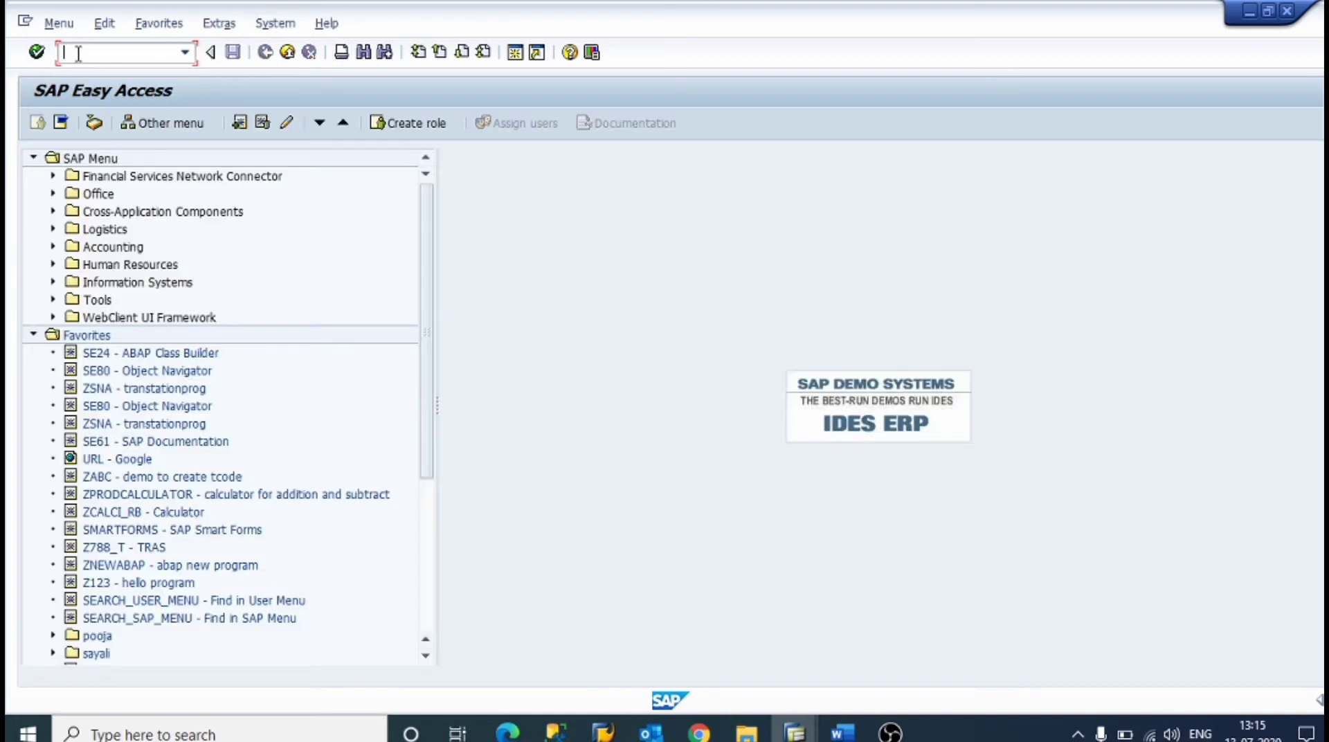
- View the display-only ABAP Dictionary screen with transaction SE12 and leave it
type("se12")
key("Return")
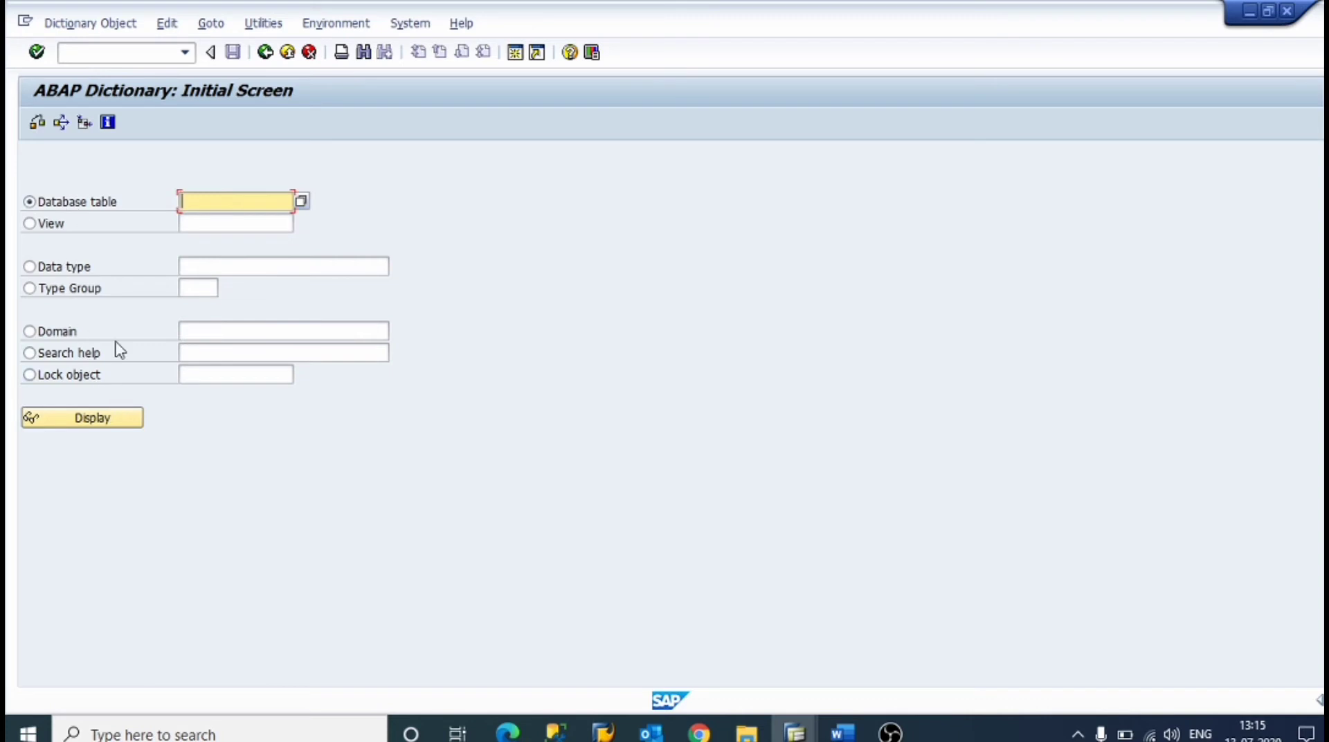
left_click(266, 52)
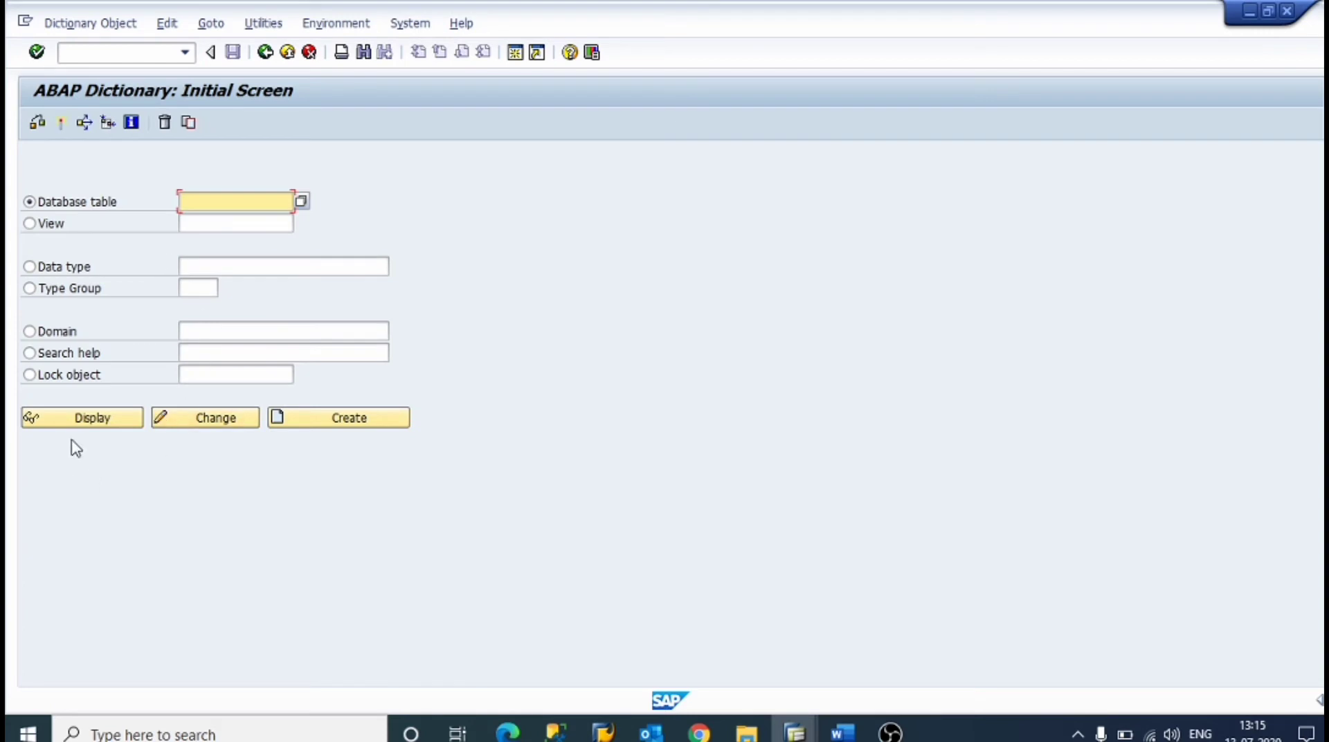
- Leave the SE11 screen and reopen transaction SE12 to compare its options, returning to SAP Easy Access
left_click(265, 52)
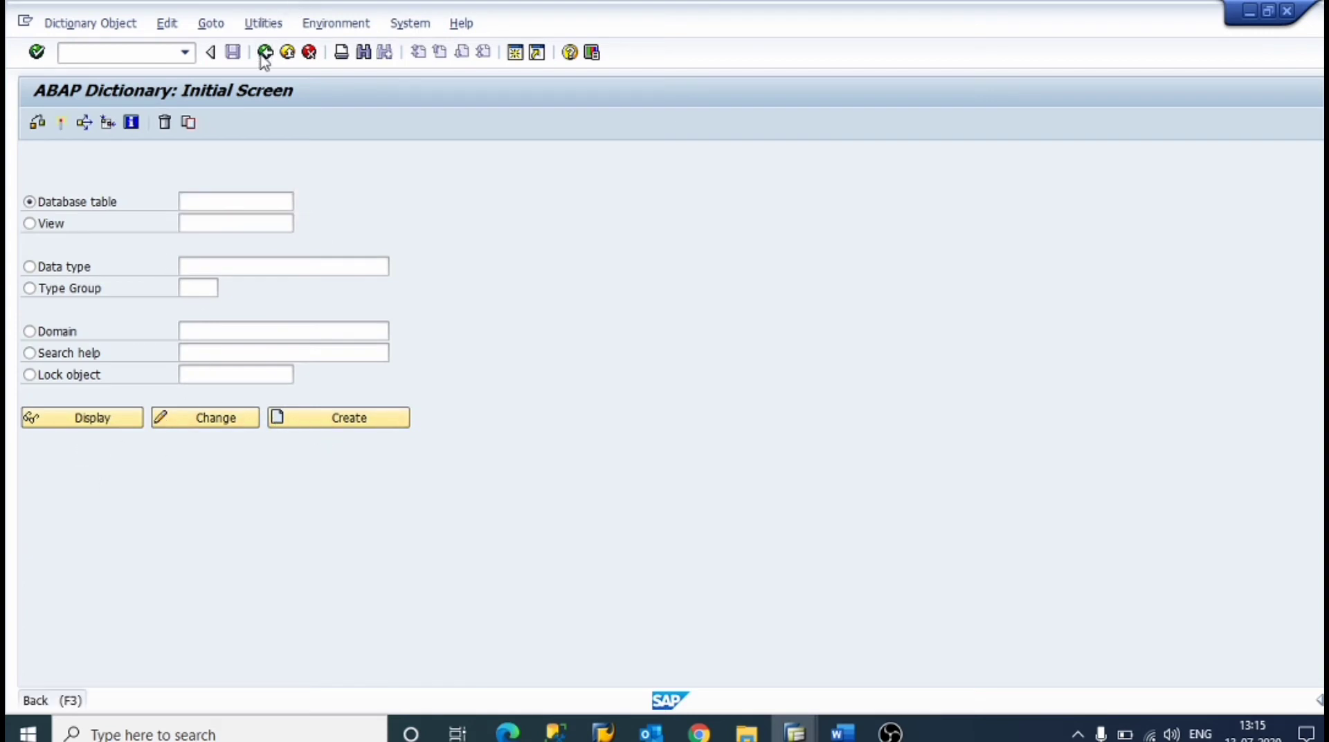
type("se11")
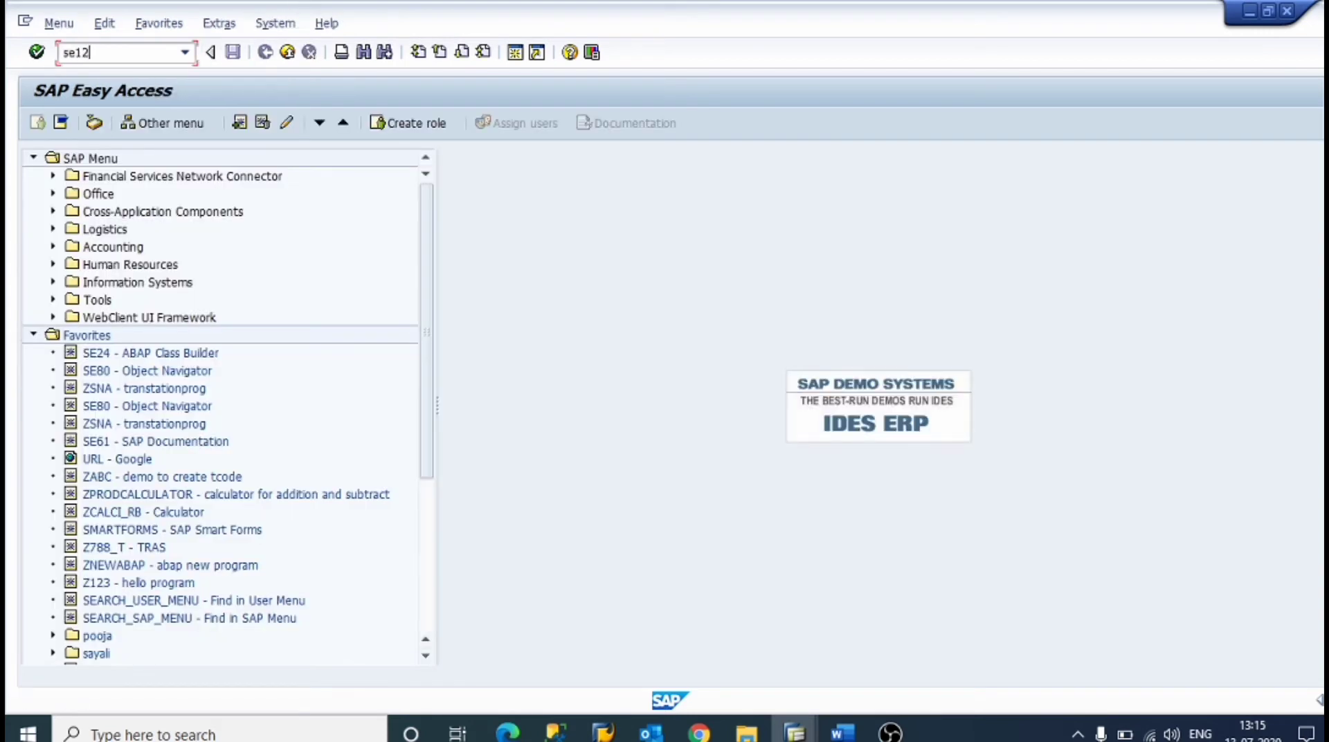
key("Return")
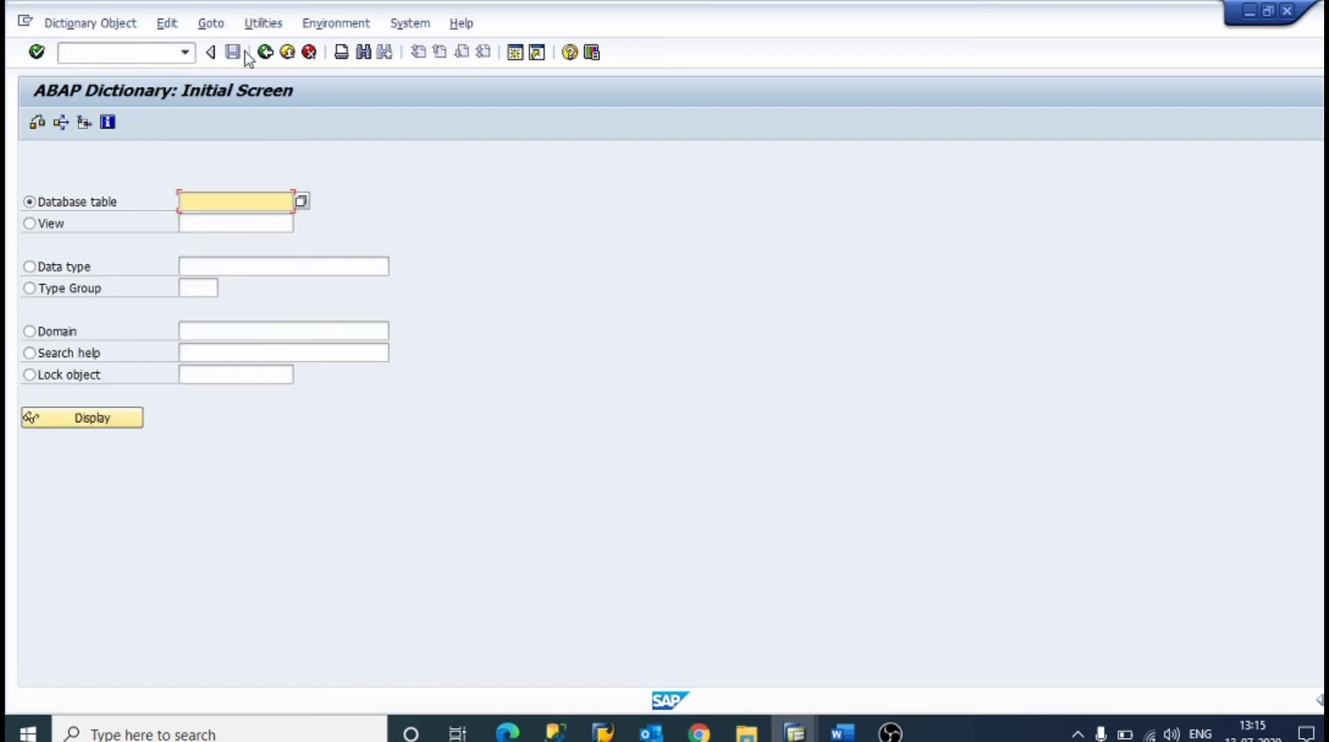
left_click(265, 52)
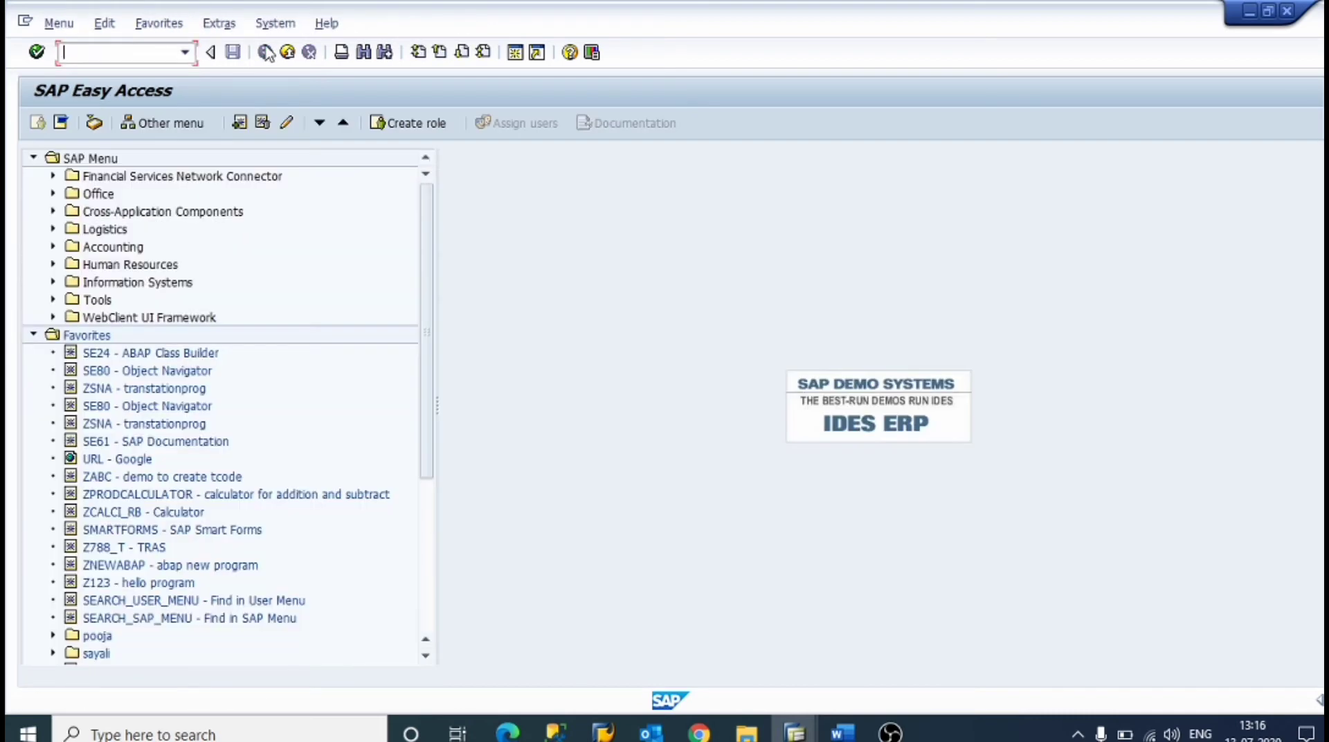
- View the Dictionary Technical Settings screen with transaction SE13 and return to SAP Easy Access
type("se13")
key("Return")
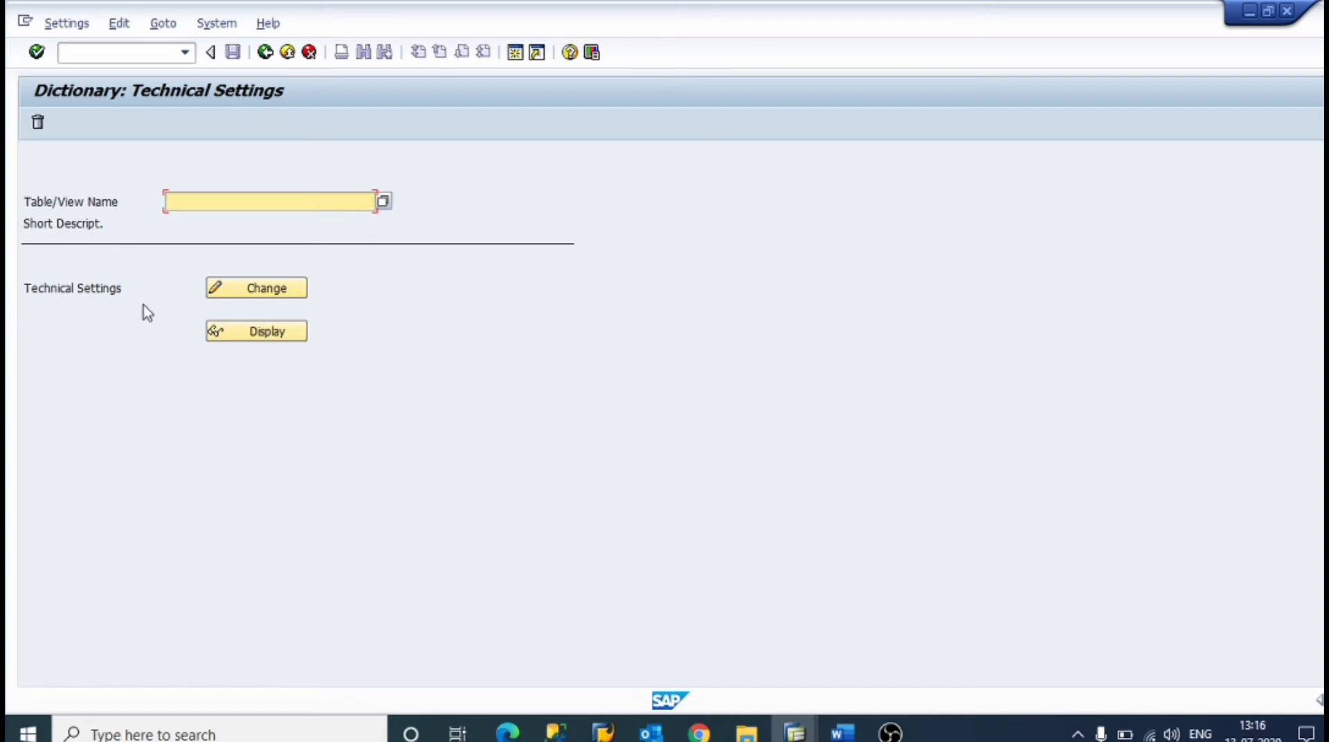
left_click(263, 54)
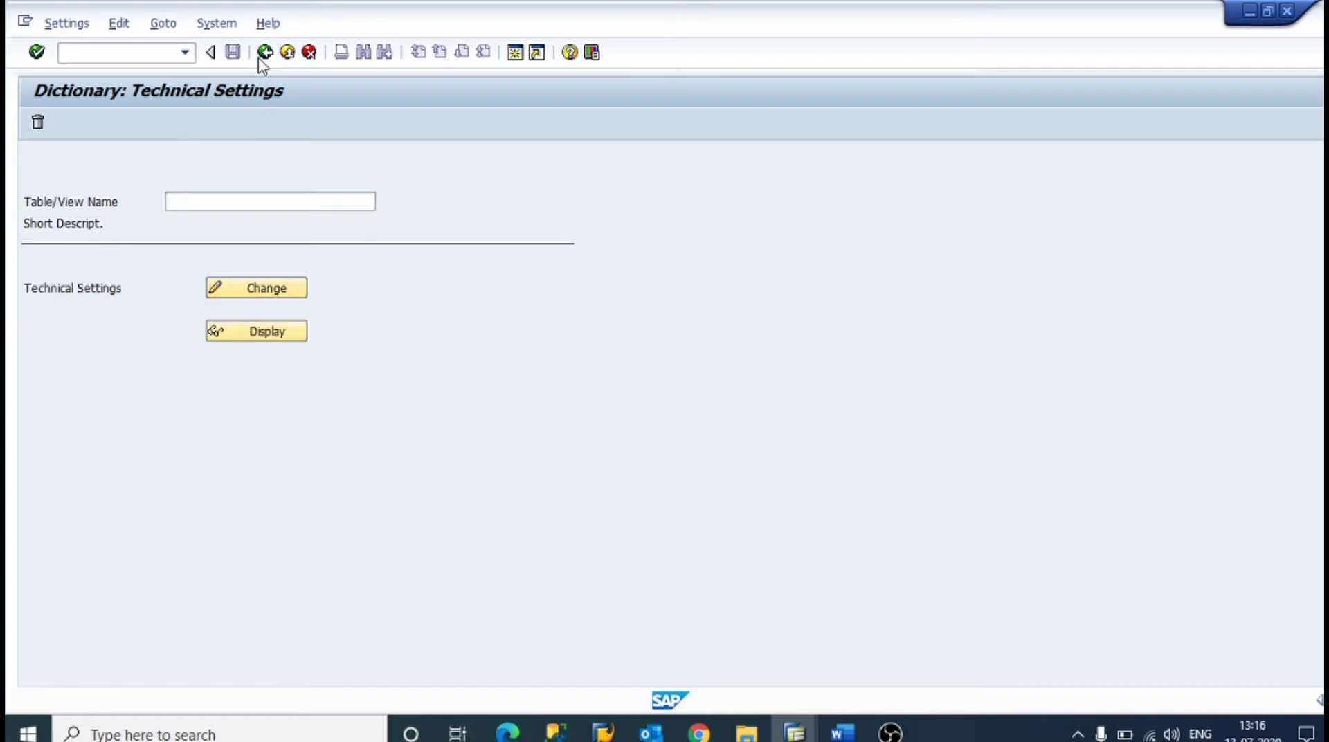
- View the ABAP Dictionary Database Utility with transaction SE14 and return to SAP Easy Access
type("se14")
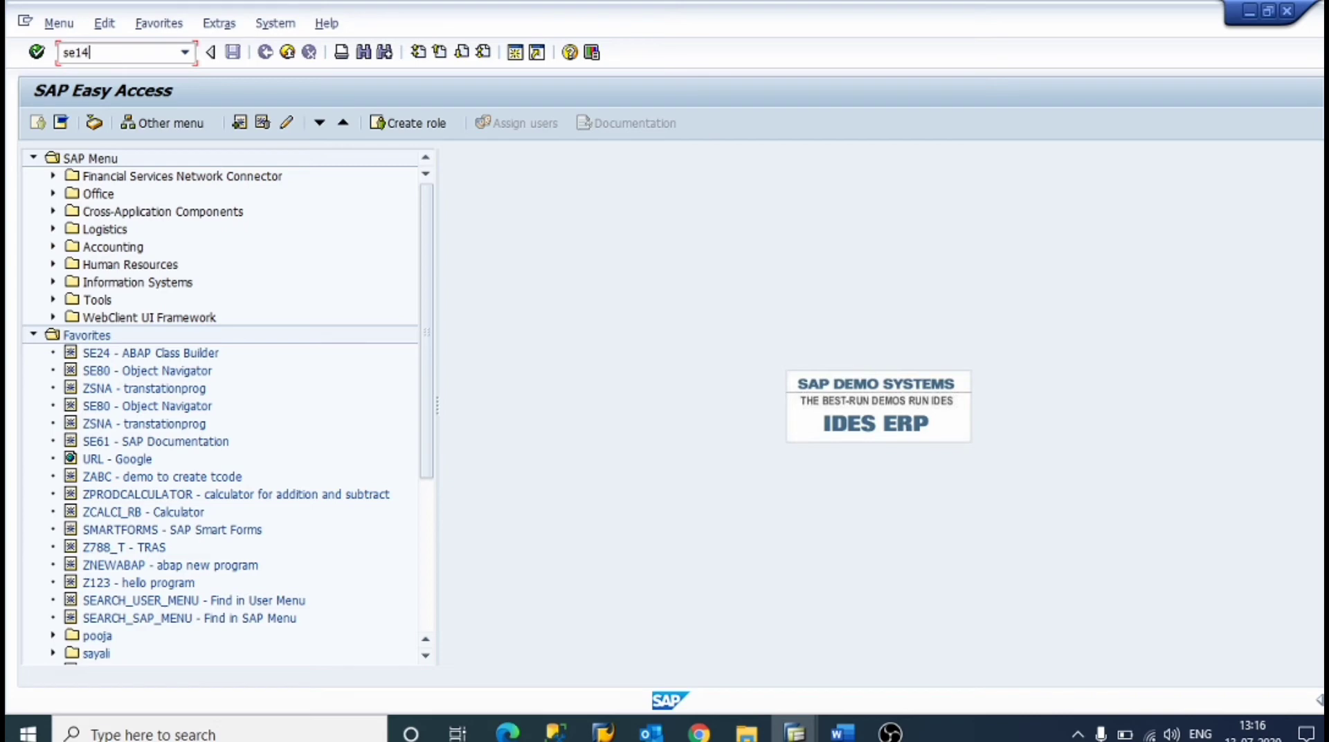
key("Return")
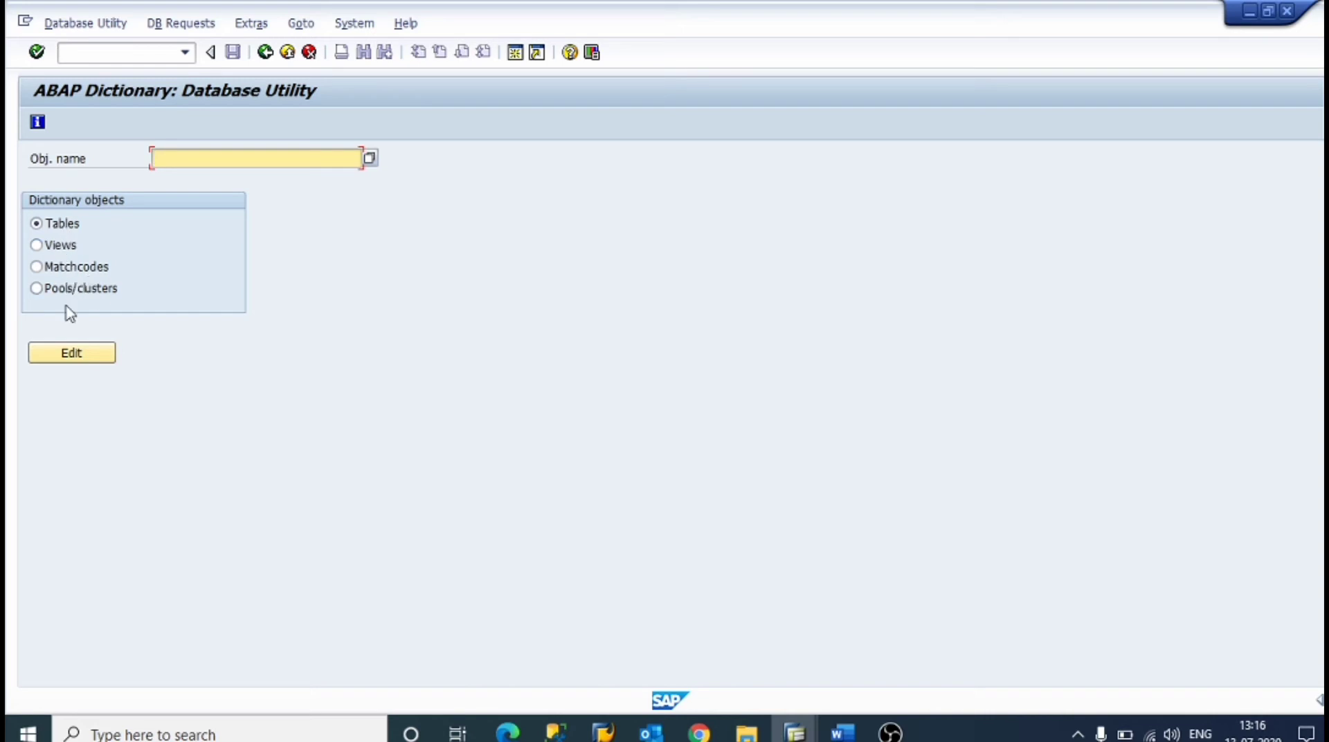
left_click(265, 52)
- View the Repository Information System with transaction SE15 and return to SAP Easy Access
type("se15")
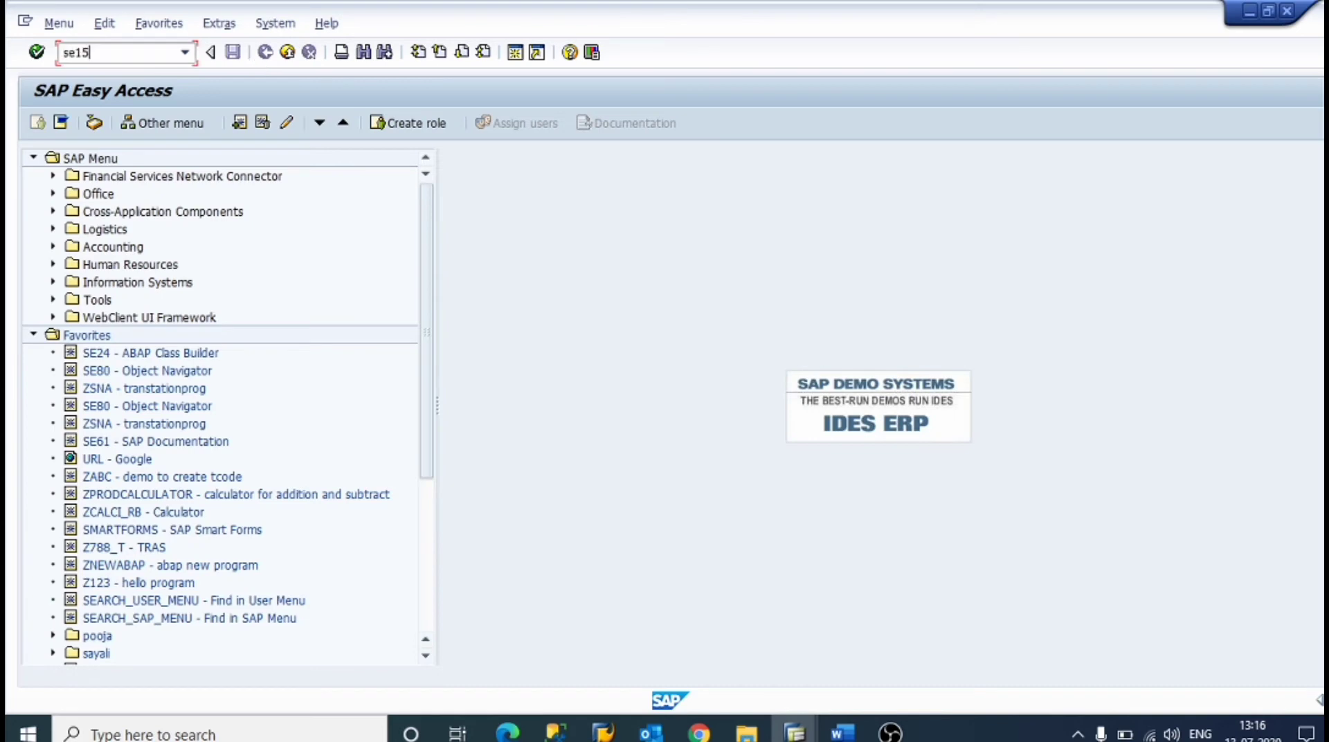
key("Return")
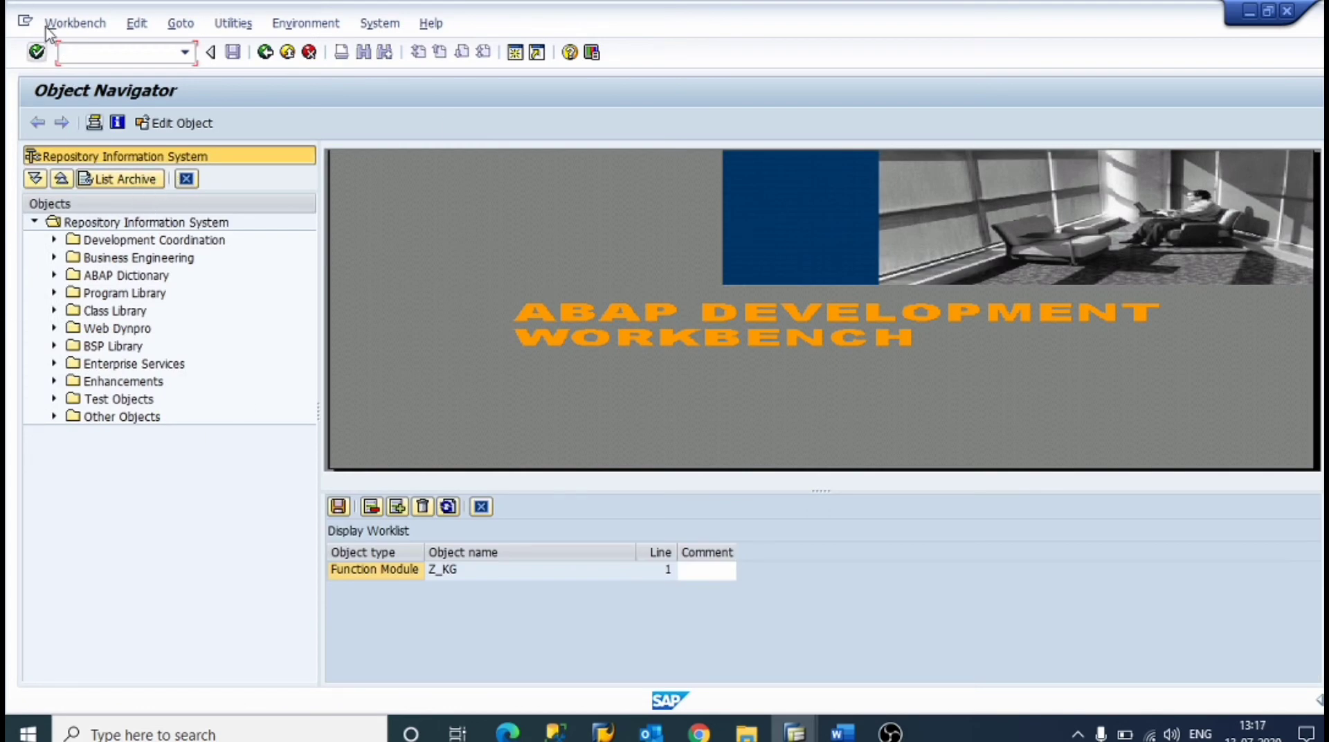
left_click(264, 51)
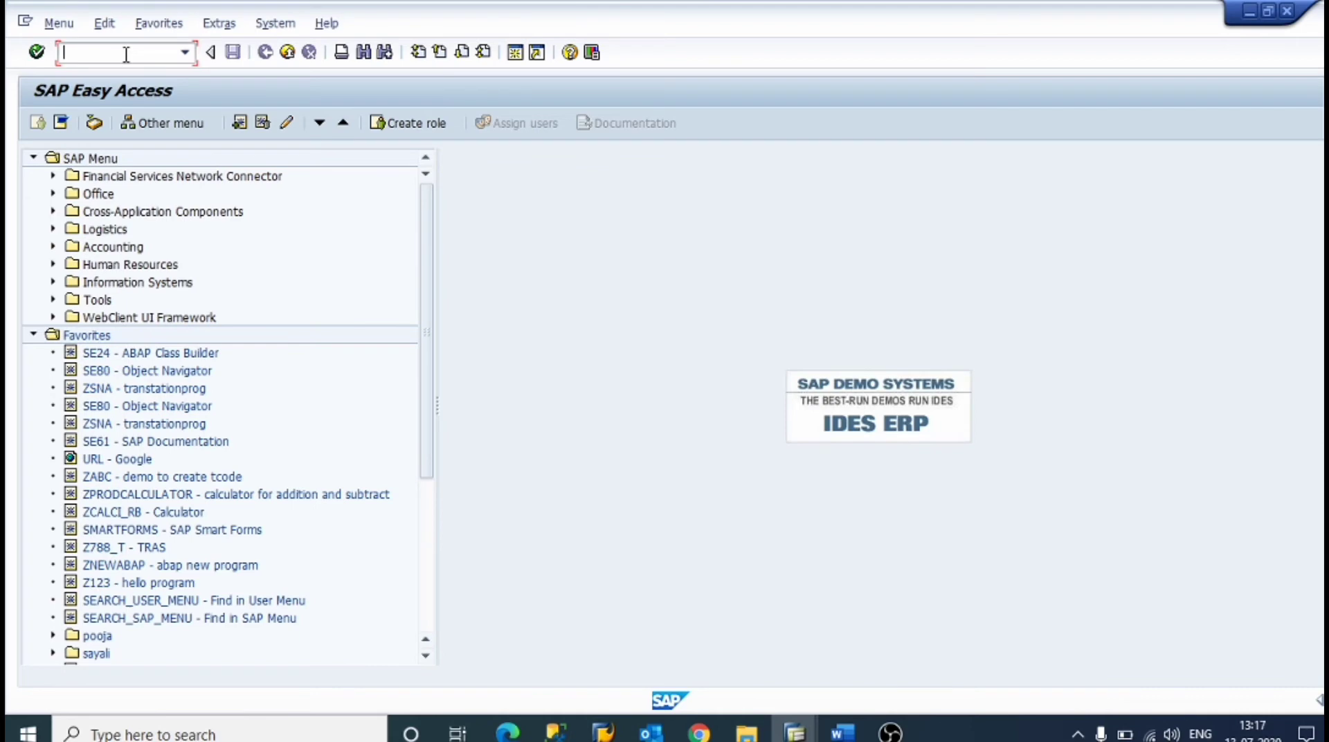
- View the Data Browser initial screen with transaction SE16 and return to SAP Easy Access
type("se16")
key("Return")
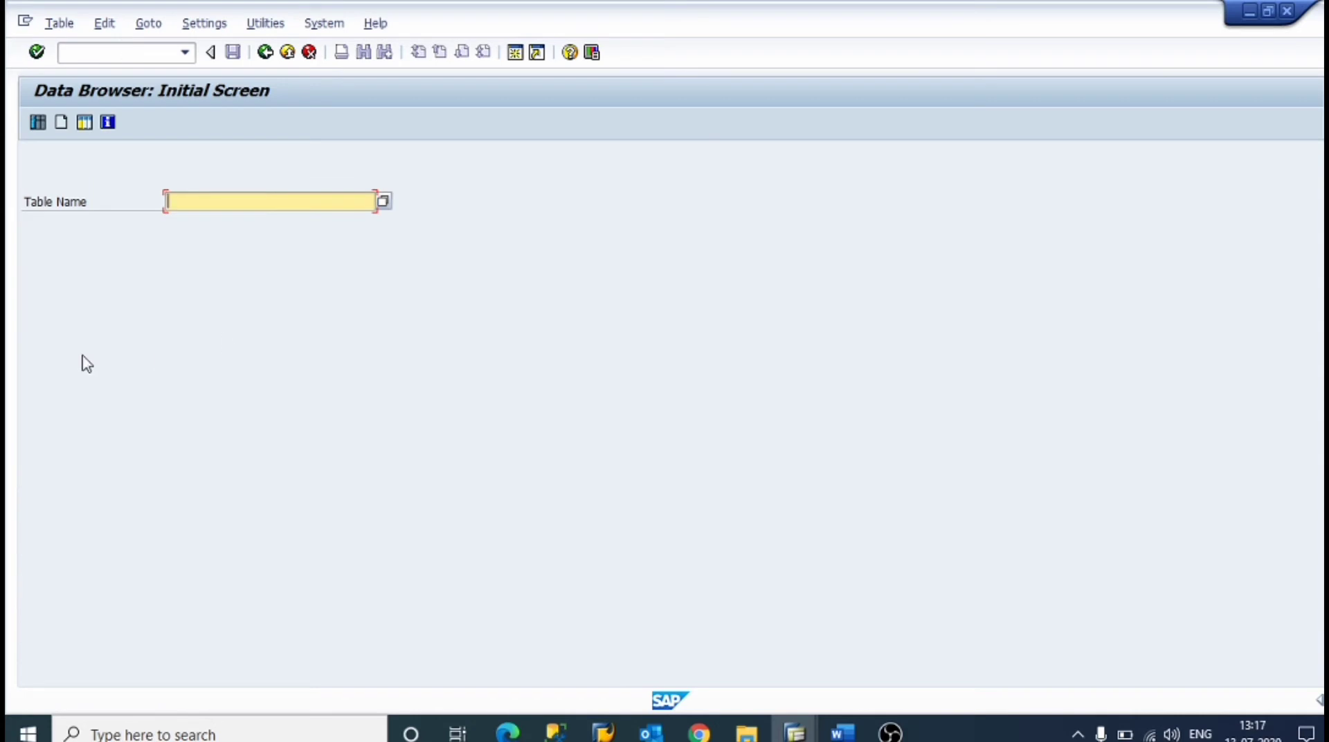
left_click(265, 52)
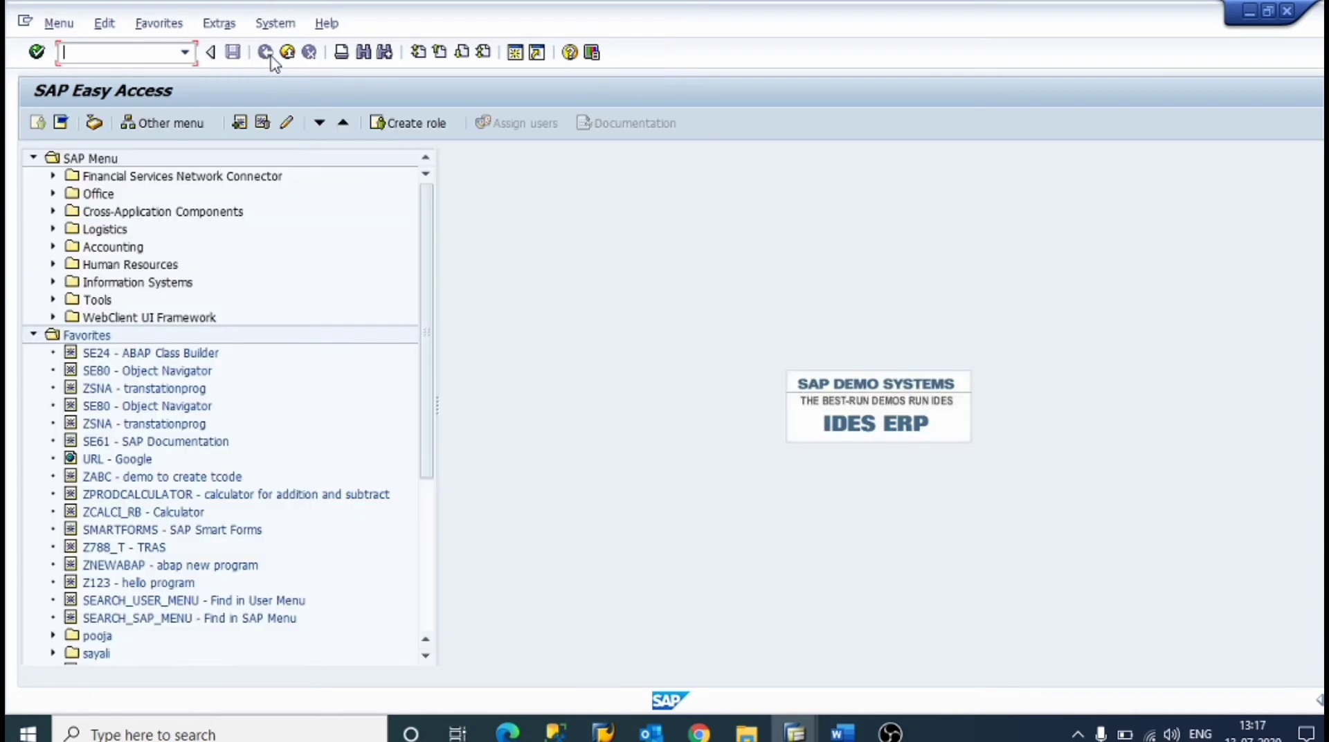
- View the General Table Display screen with transaction SE17 and return to SAP Easy Access
type("se17")
key("Return")
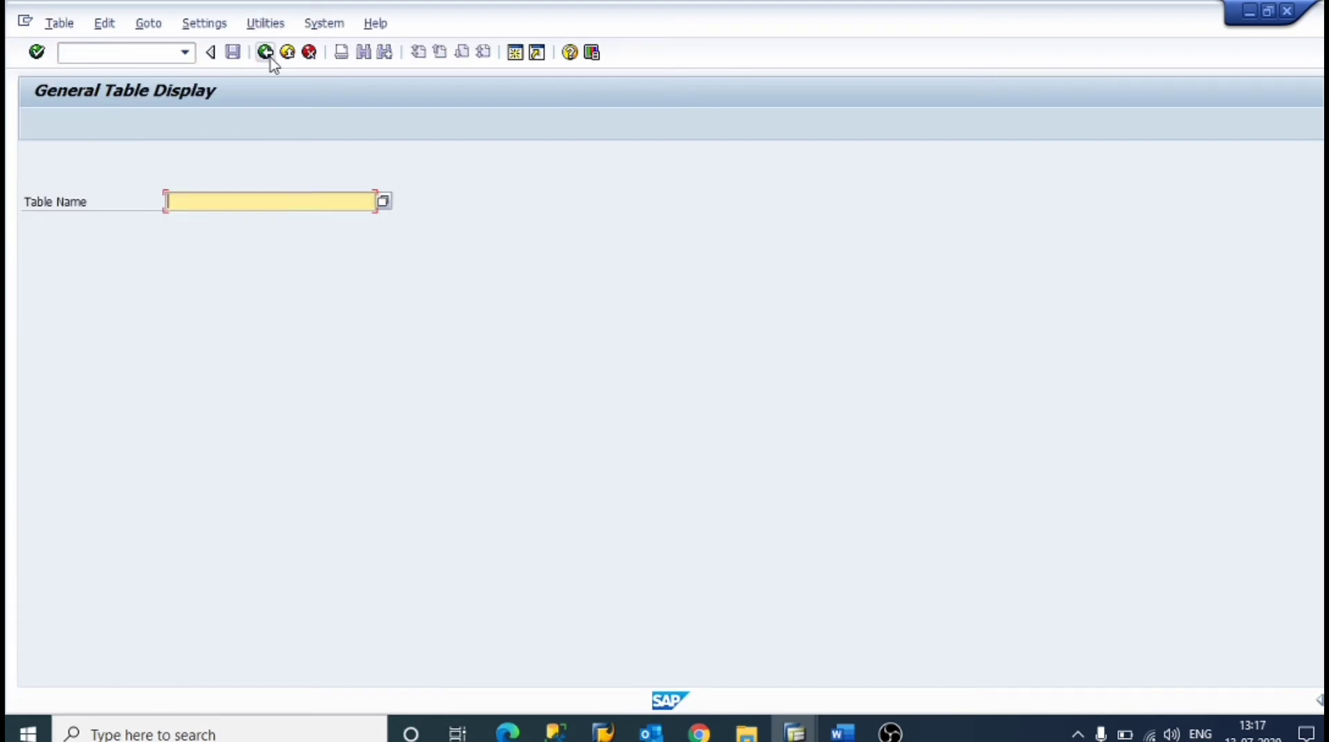
left_click(265, 53)
- View the Maintain Table Views screen with transaction SM30 and leave it
type("sm30")
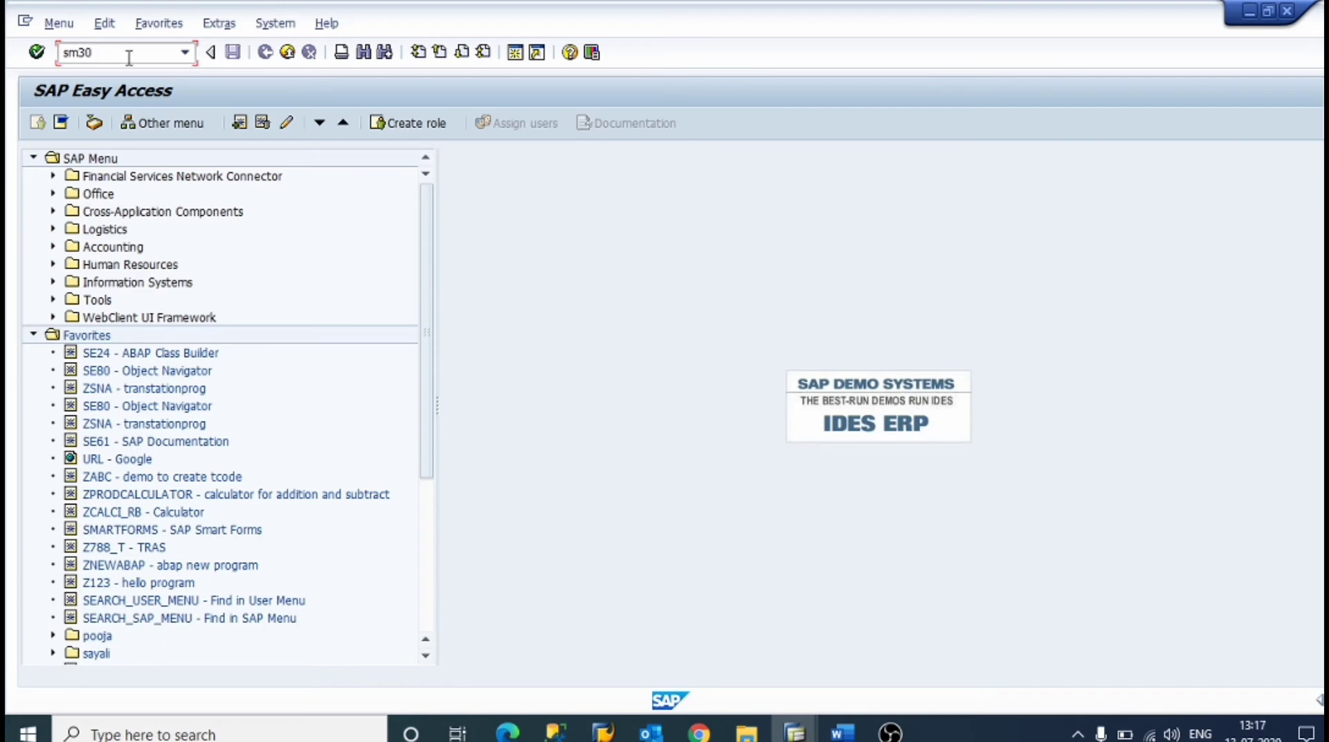
key("Return")
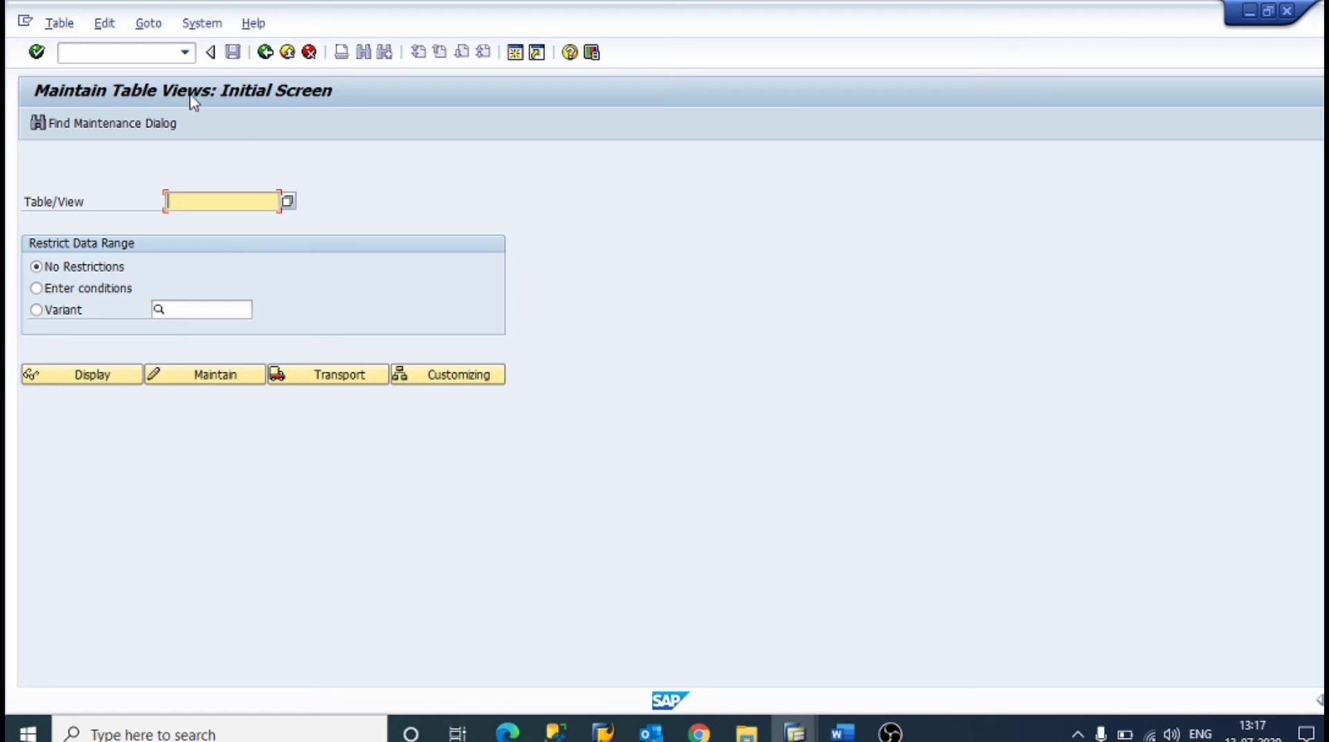
left_click(265, 52)
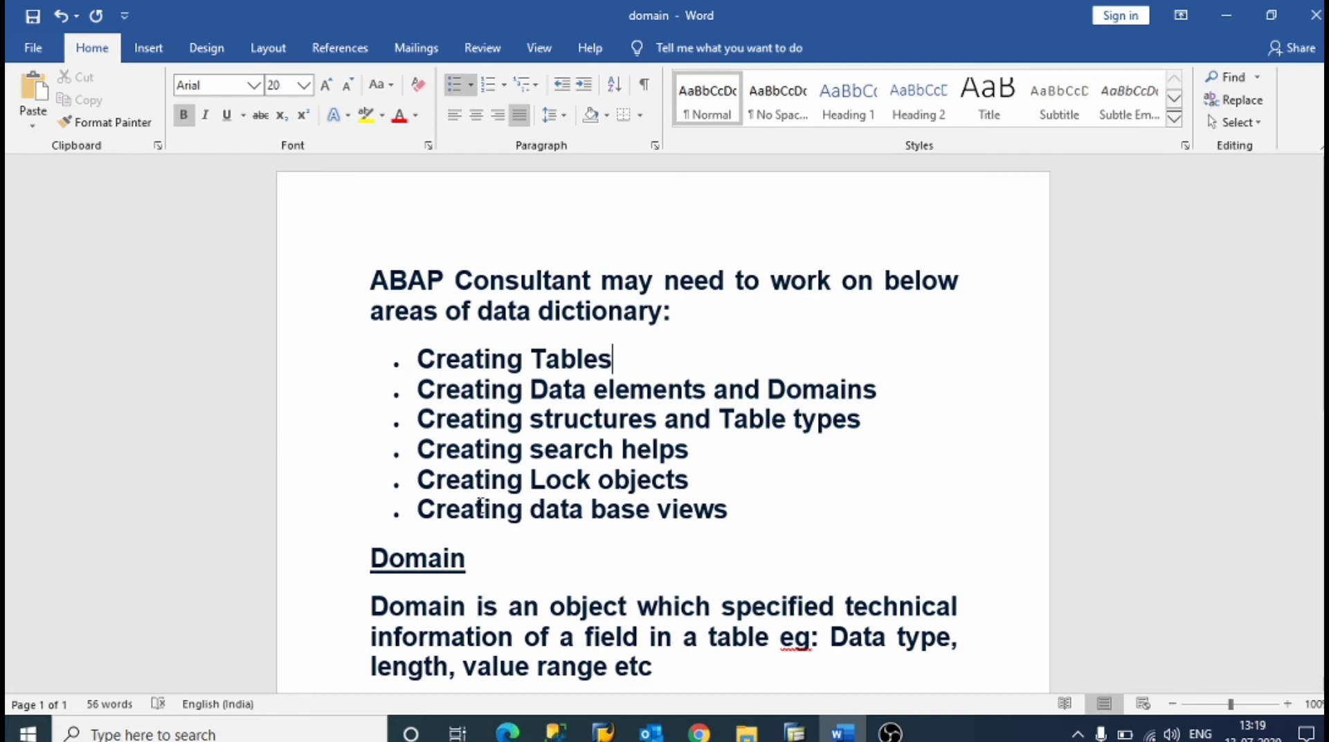
- Read the definition of a domain in the Word notes and switch back to the ABAP Dictionary in SAP
scroll(600, 499, "down", 2)
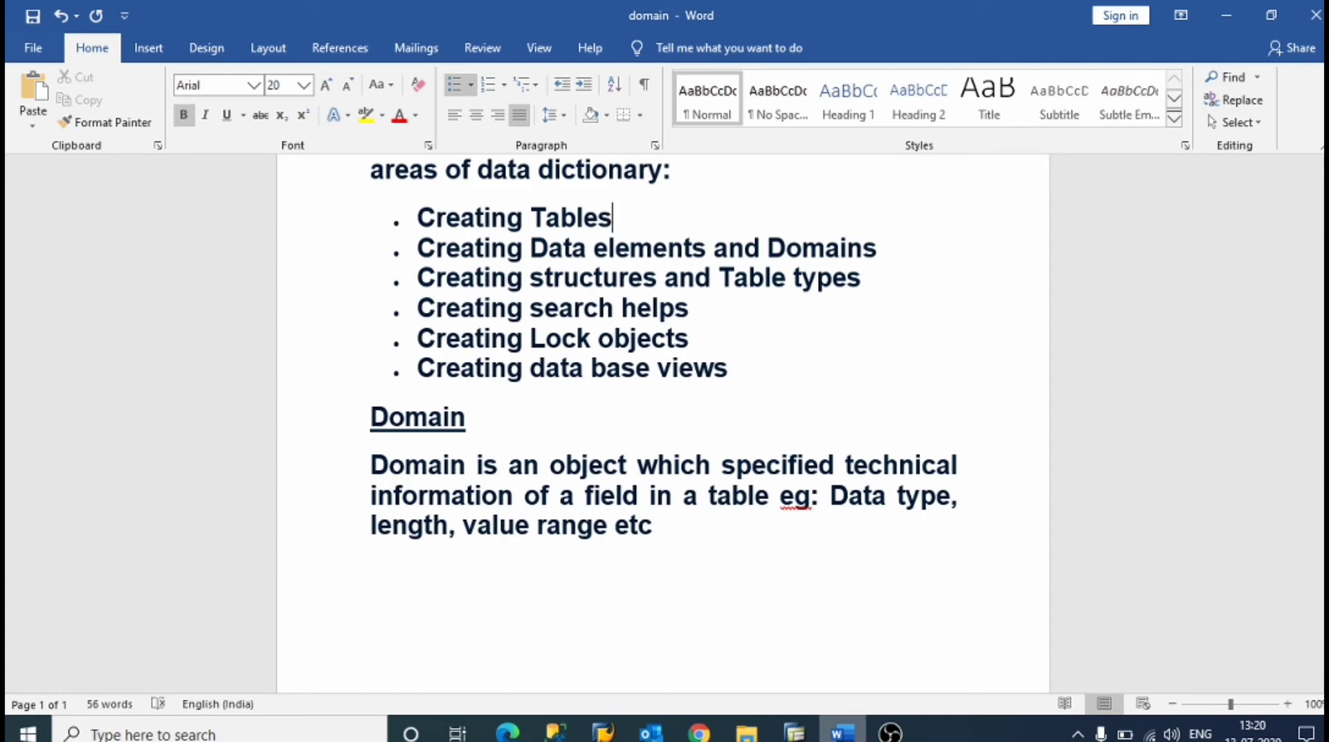
left_click(795, 733)
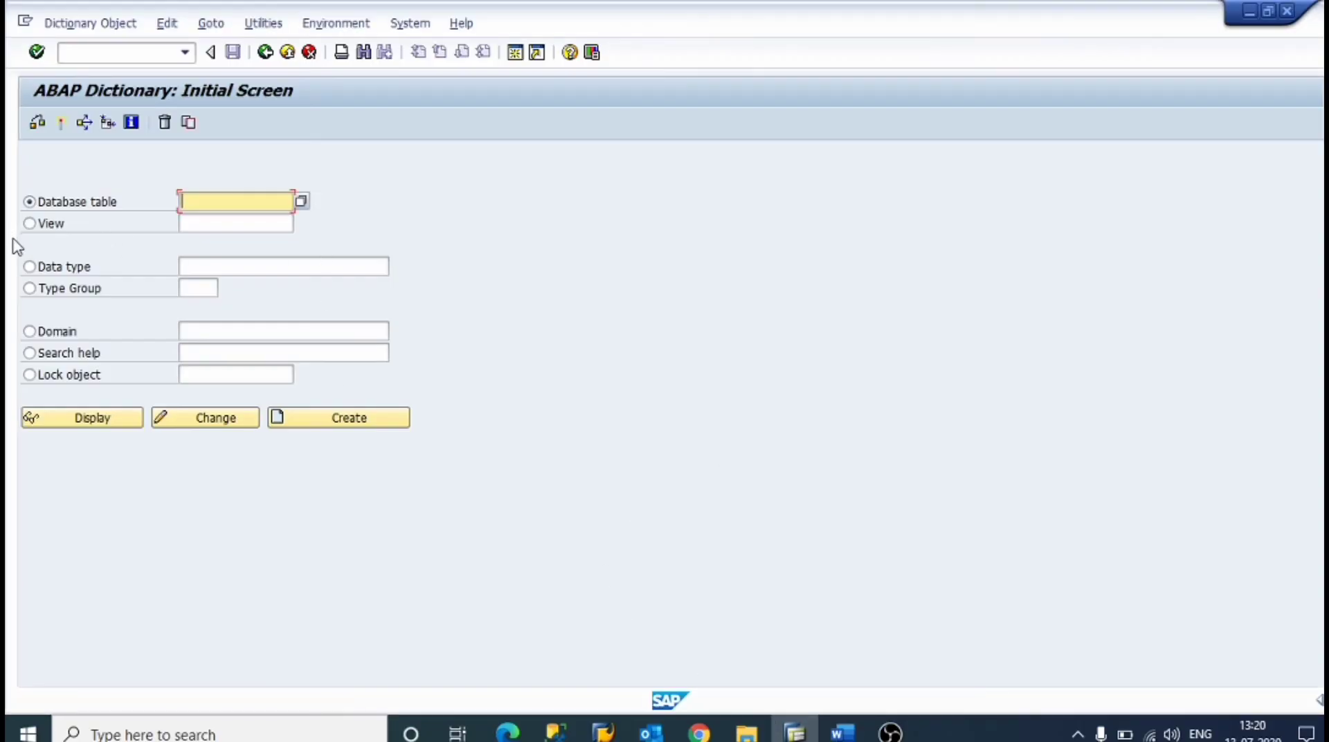
- Create a new domain named z_domain2 in the ABAP Dictionary
left_click(42, 332)
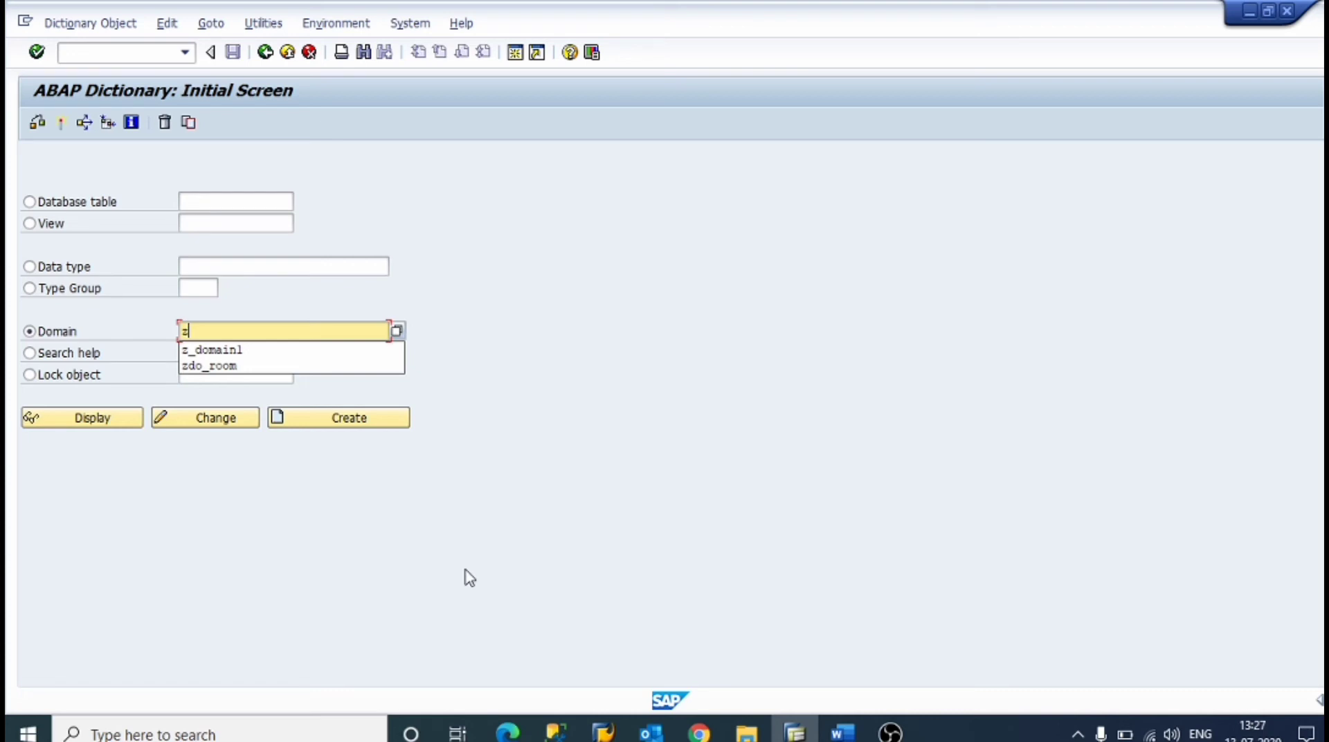
type("_dom")
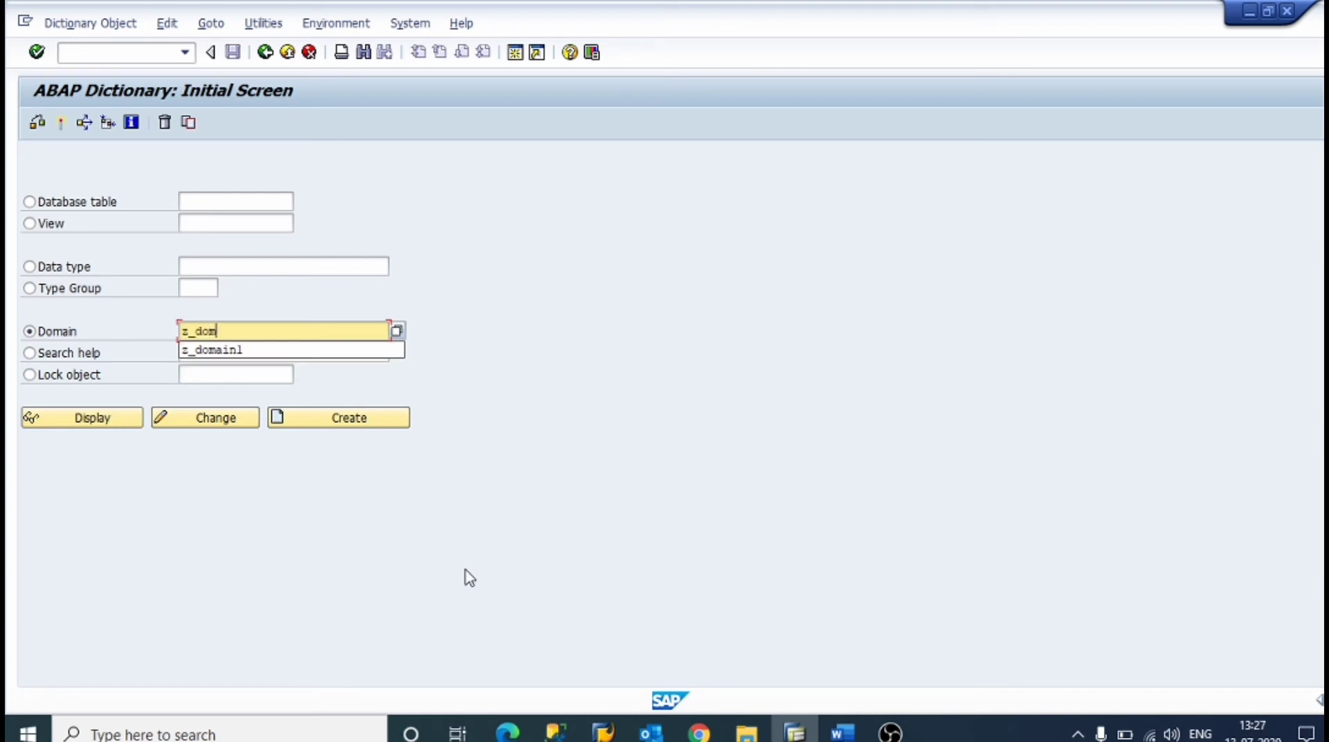
type("ain2")
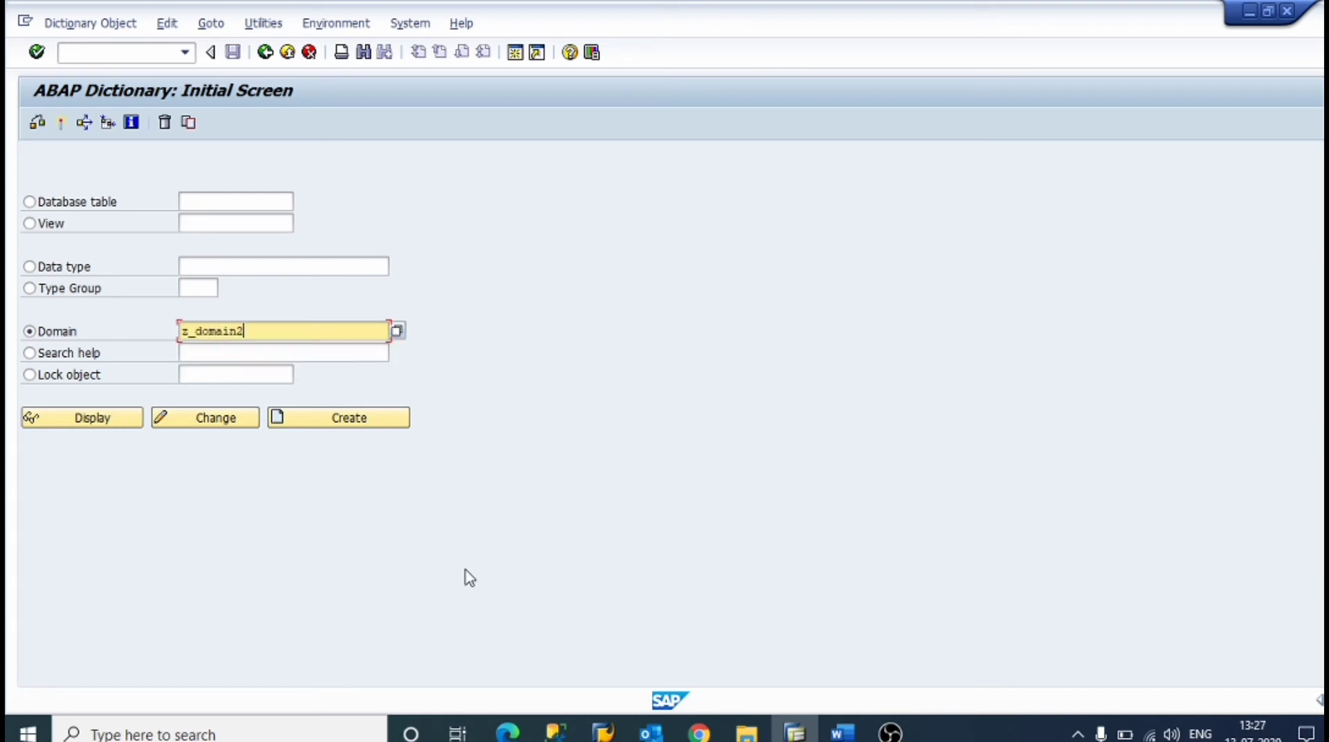
left_click(350, 420)
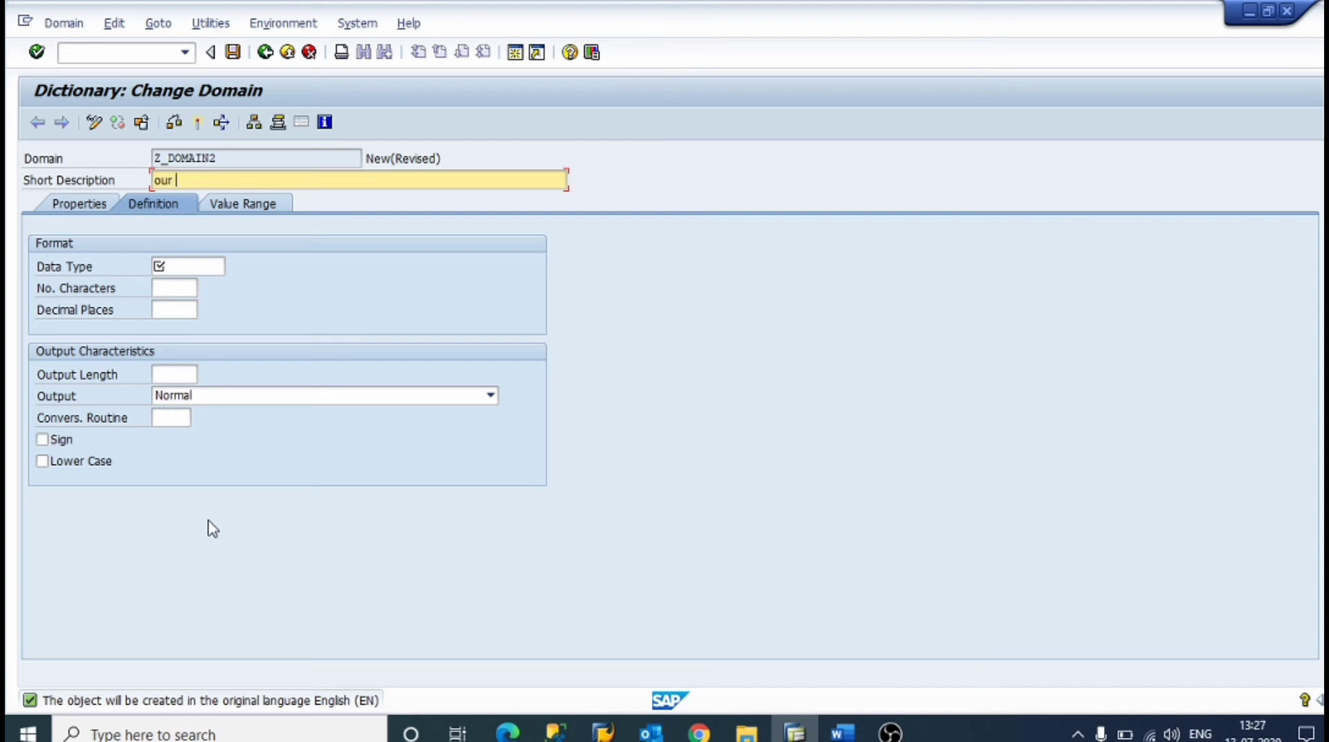
- Enter "our first domain" as the domain's short description and choose CHAR as its data type
type("domain")
left_click(192, 270)
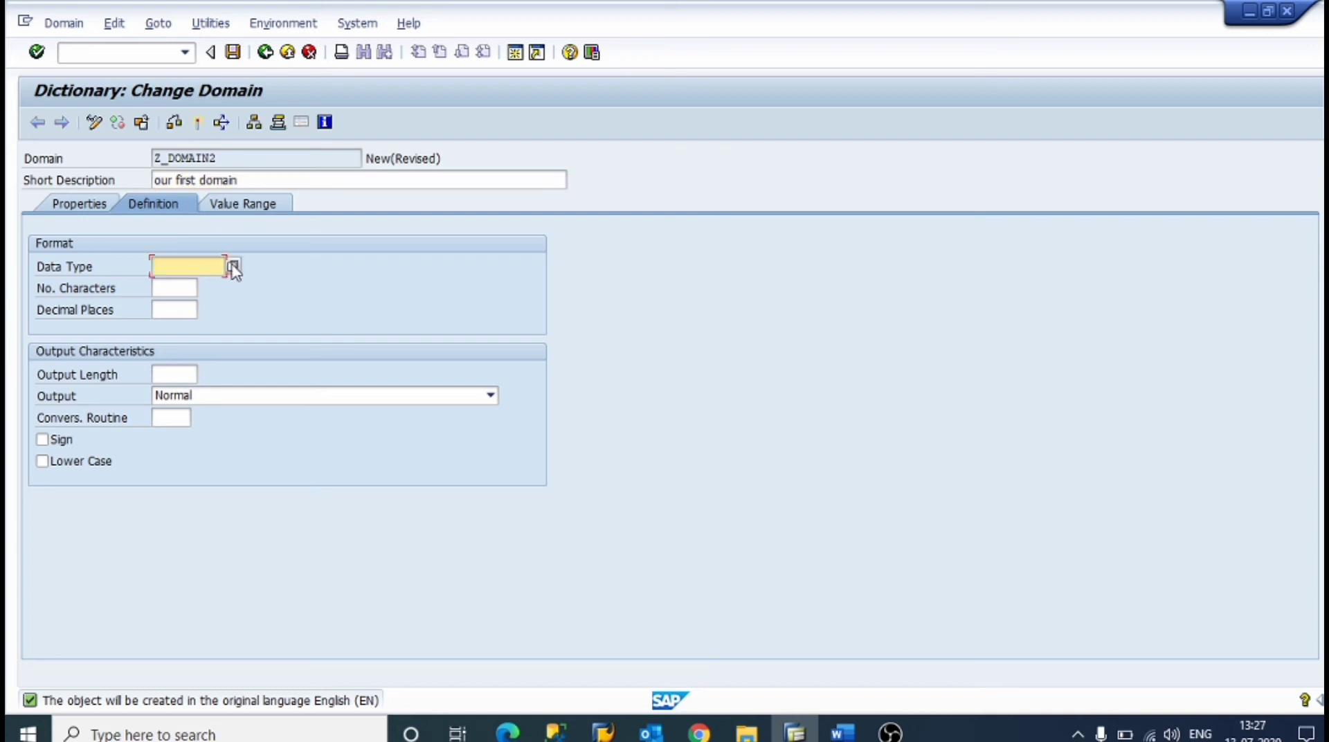
left_click(234, 266)
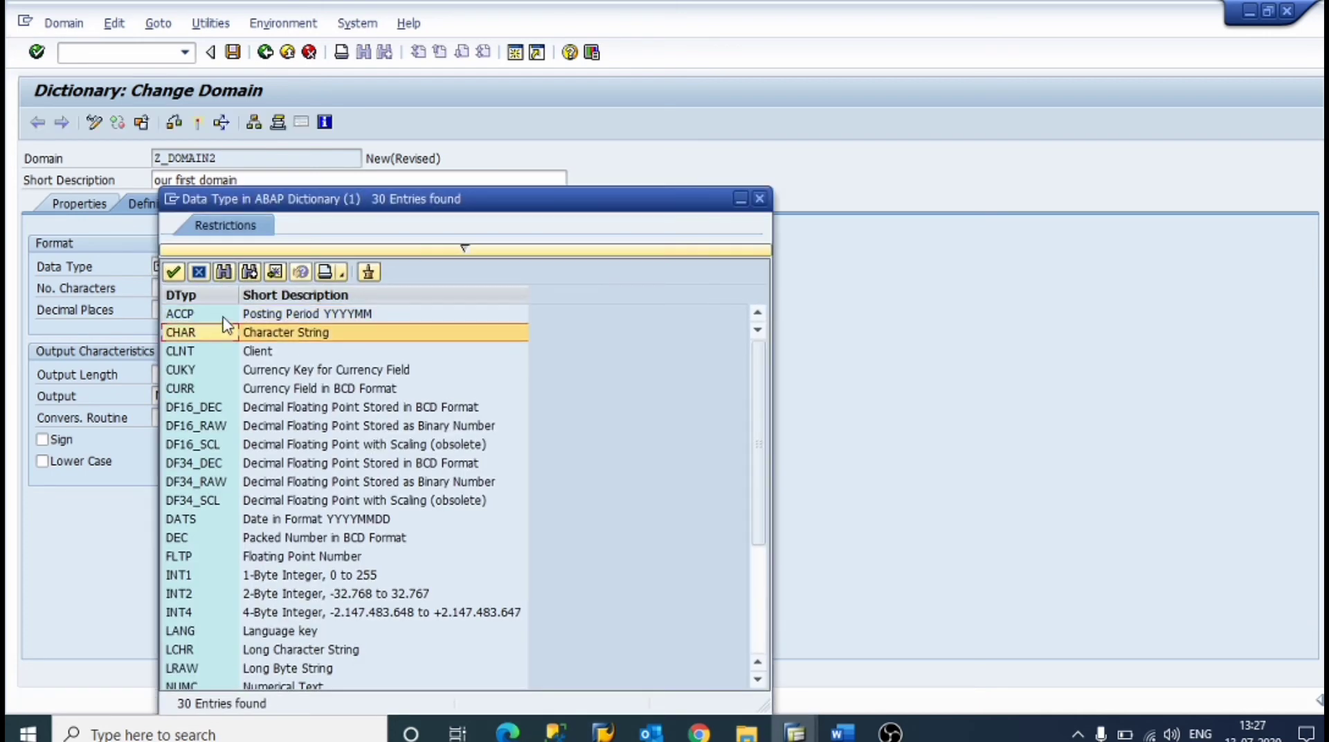
scroll(225, 335, "down", 4)
scroll(308, 497, "up", 3)
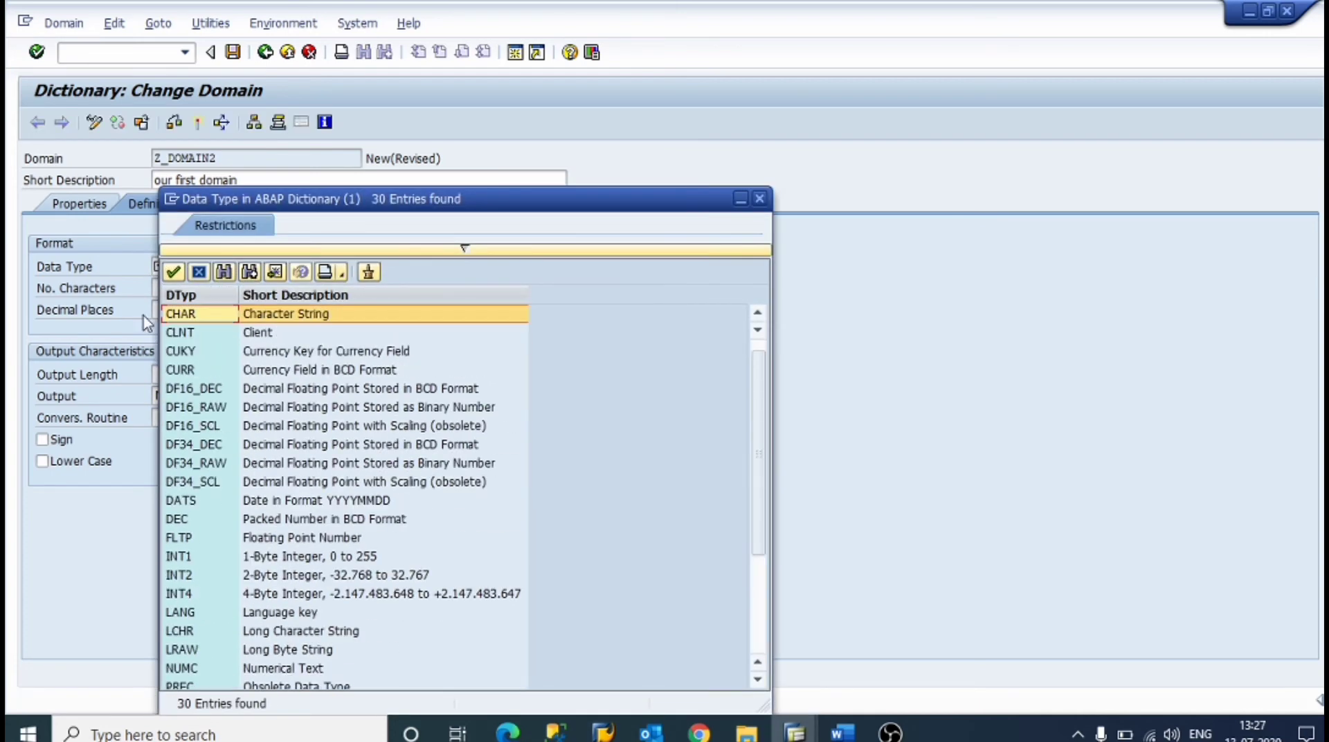
left_click(173, 272)
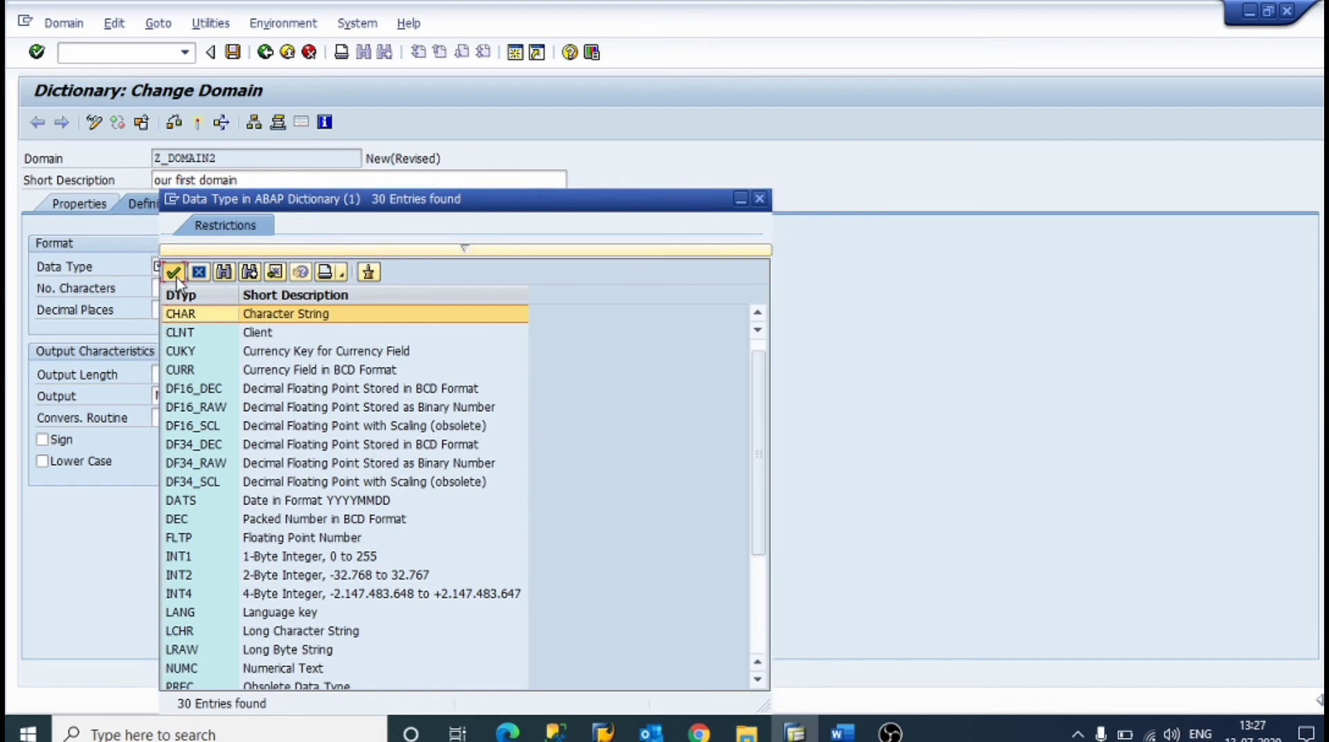
- Set the domain's number of characters and output length to 3, and open its value range definition
left_click(175, 291)
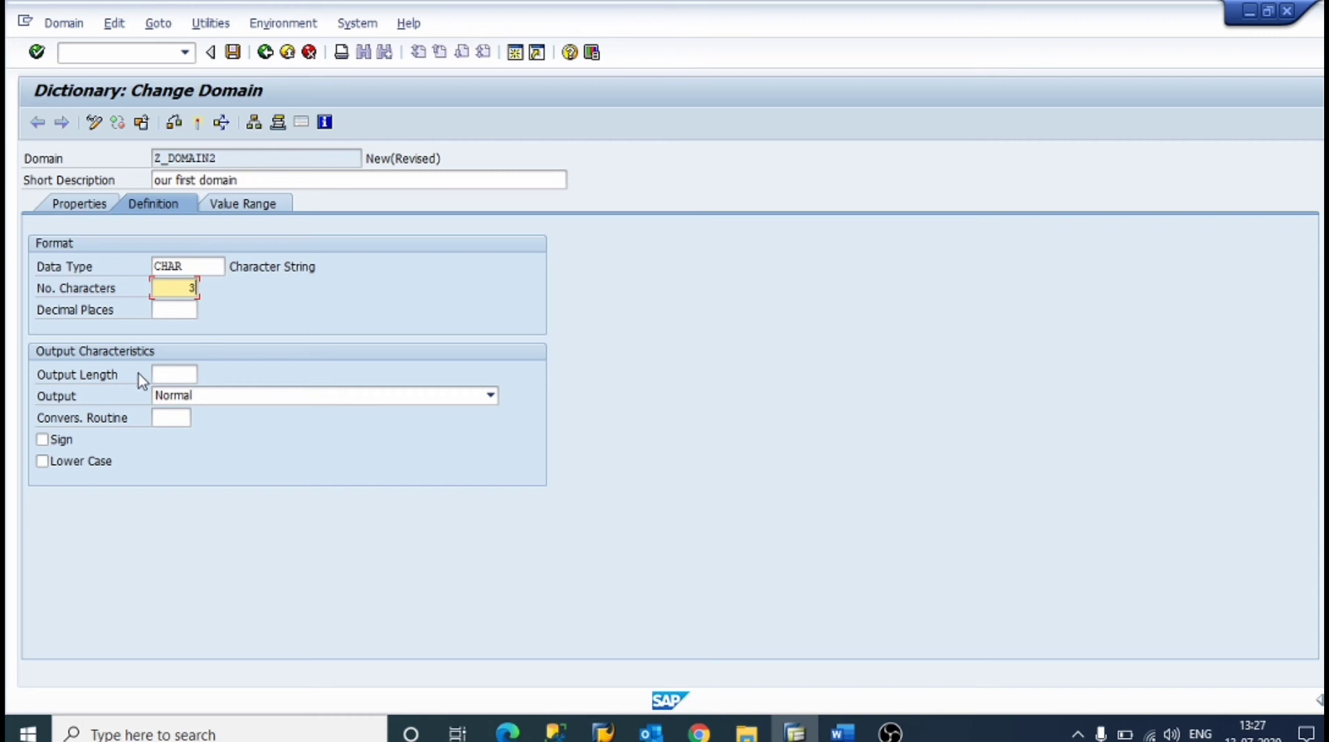
left_click(167, 374)
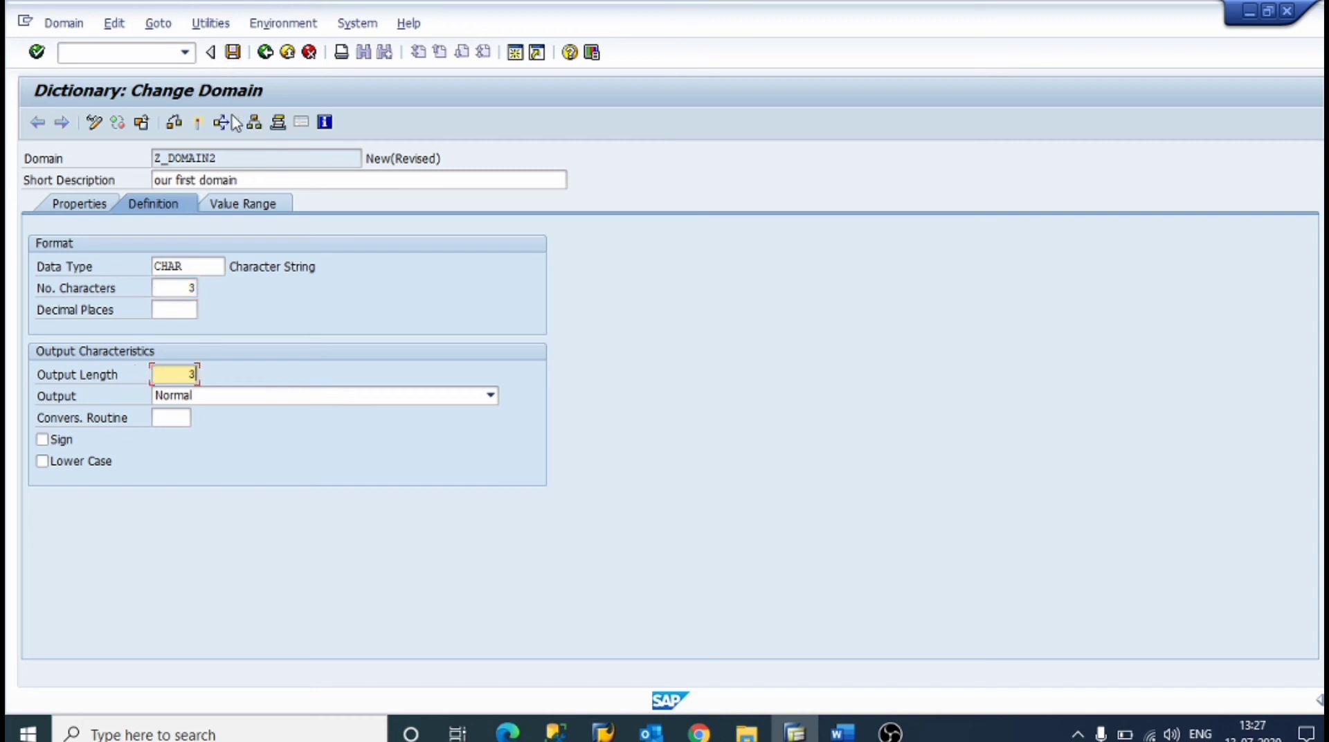
left_click(239, 208)
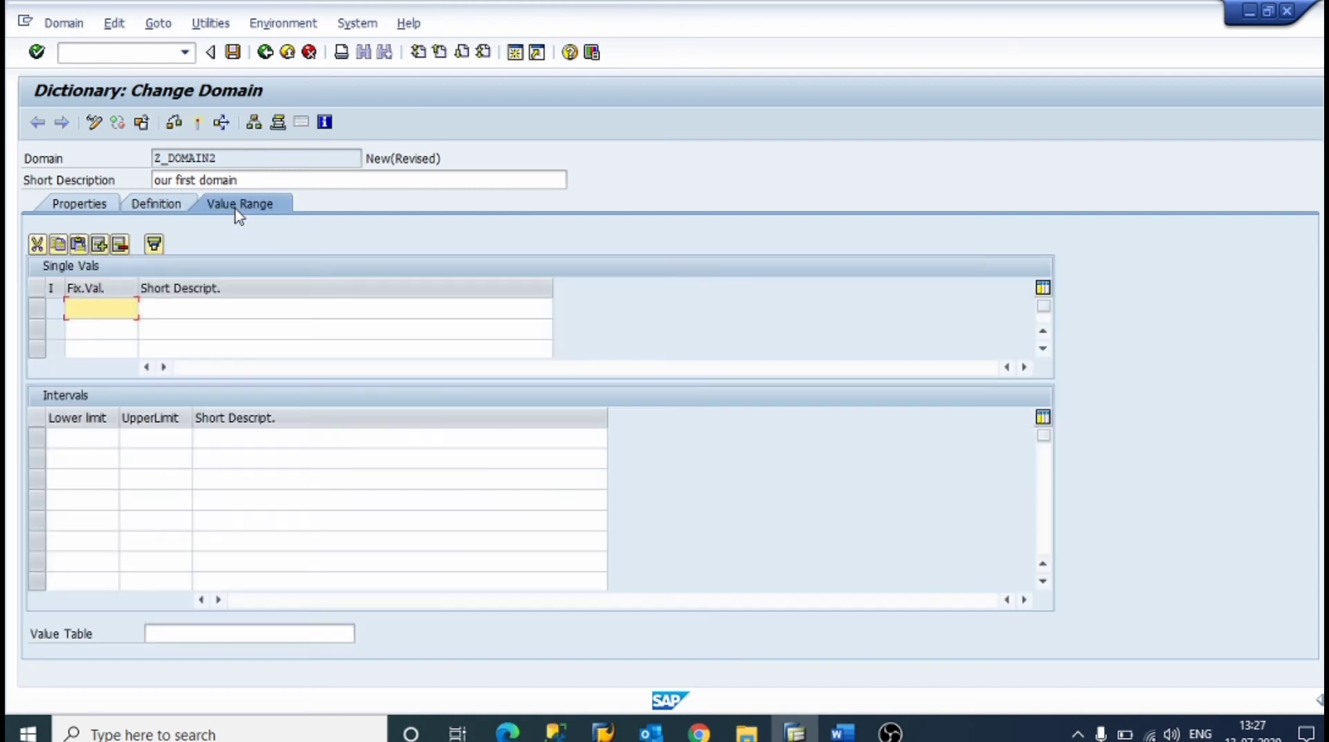
- Add the single fixed values f with the description "female" and m with the description "male" to the domain's value range
type("r")
left_click(222, 318)
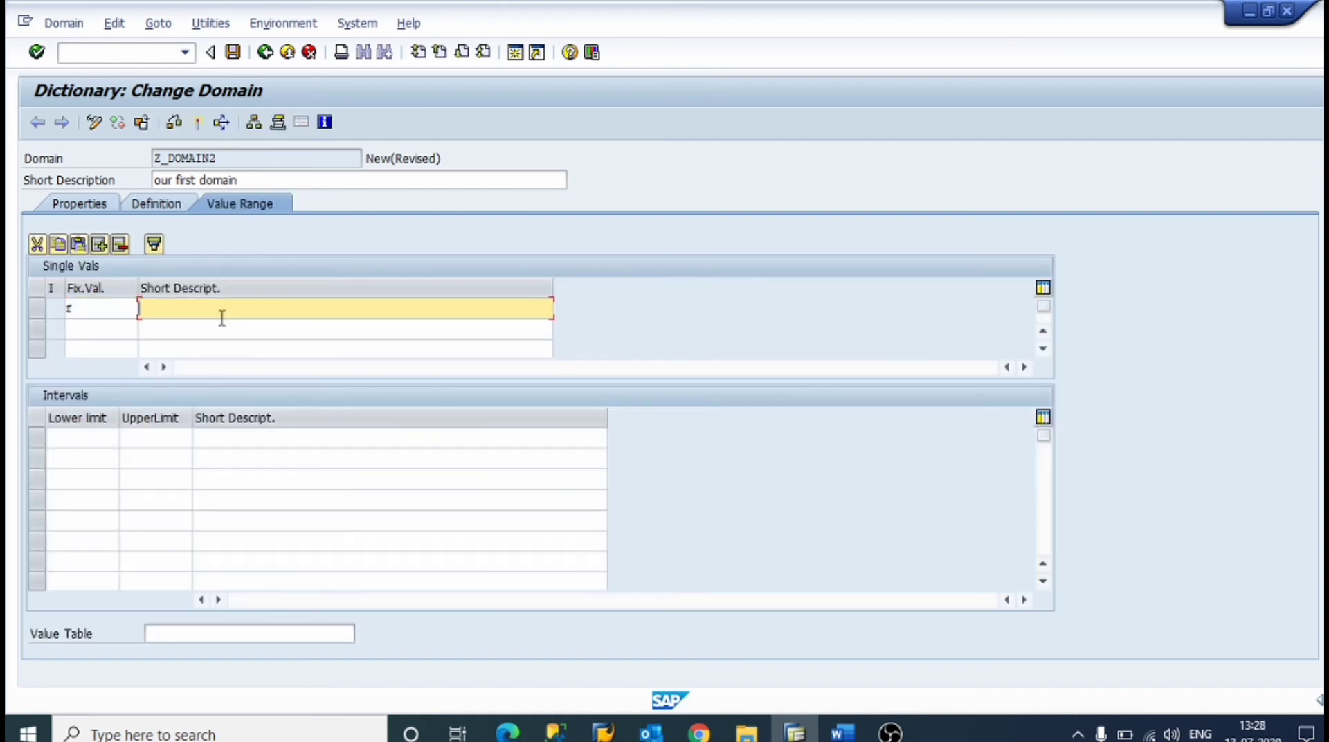
type("female")
left_click(86, 325)
type("m")
left_click(196, 322)
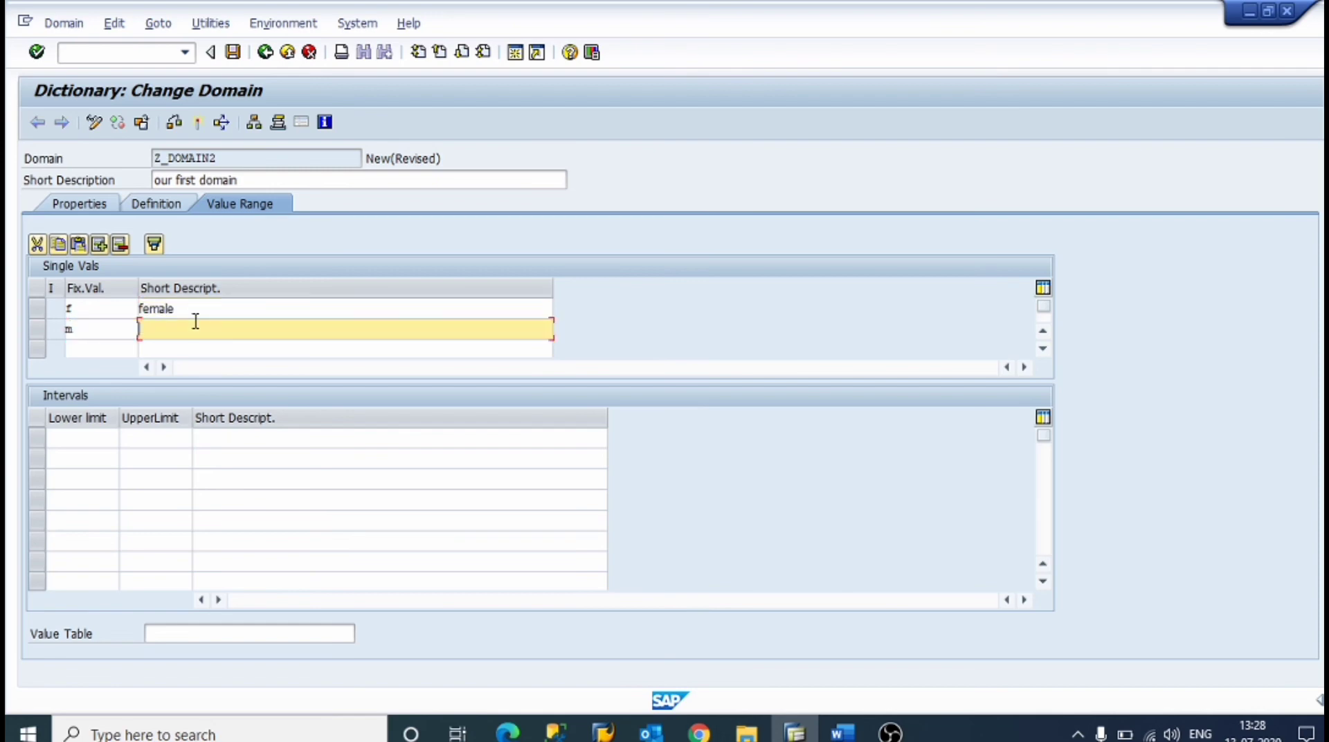
type("male")
- Add a third fixed value, o, with the short description "others" to the domain's value range
left_click(86, 349)
type("o")
left_click(187, 348)
type("oth")
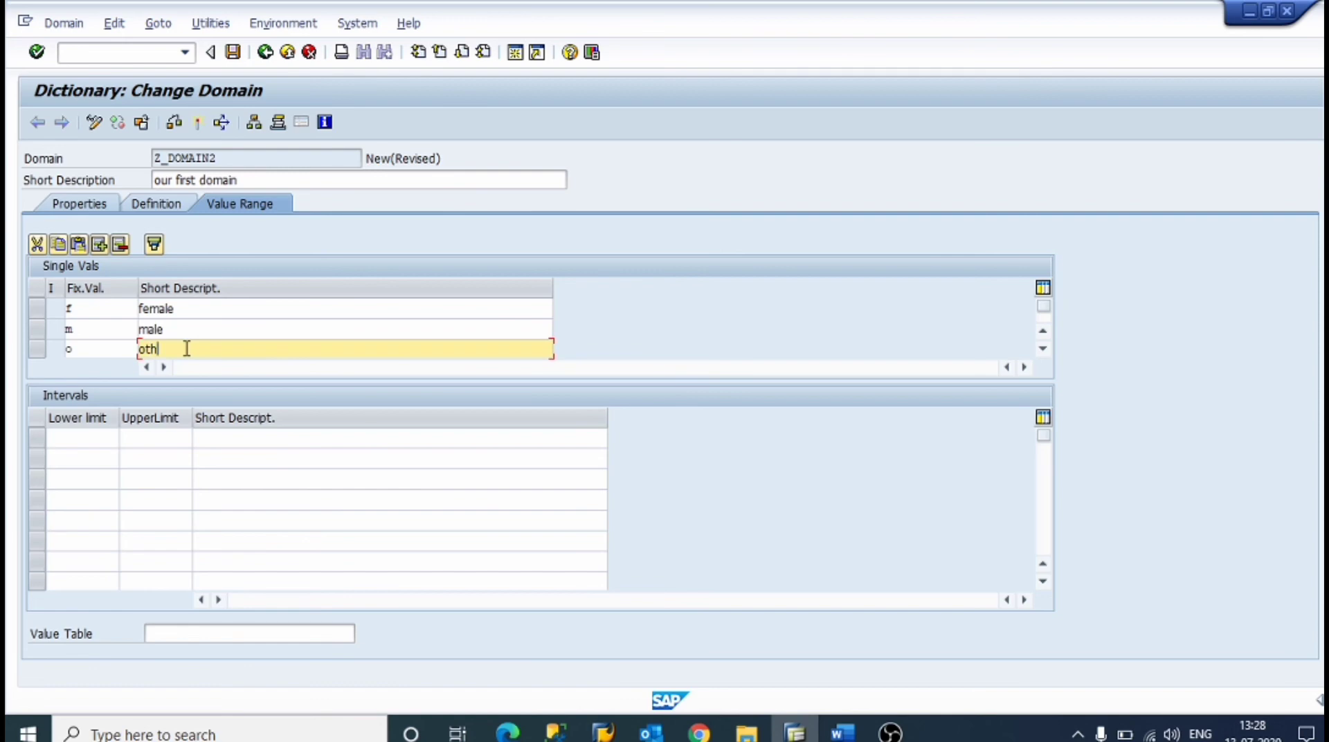
type("ers")
key("BackSpace")
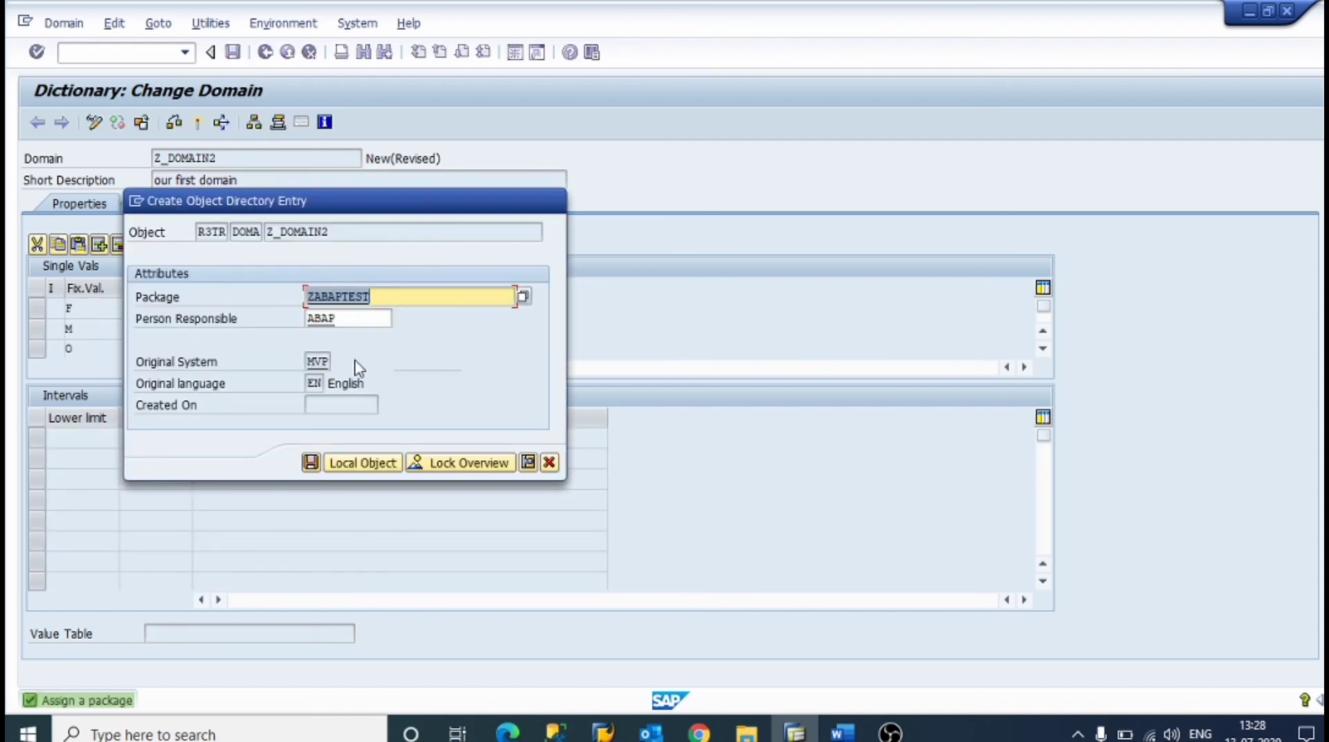
- Save the new domain in package ZABAPTEST and activate it
left_click(311, 463)
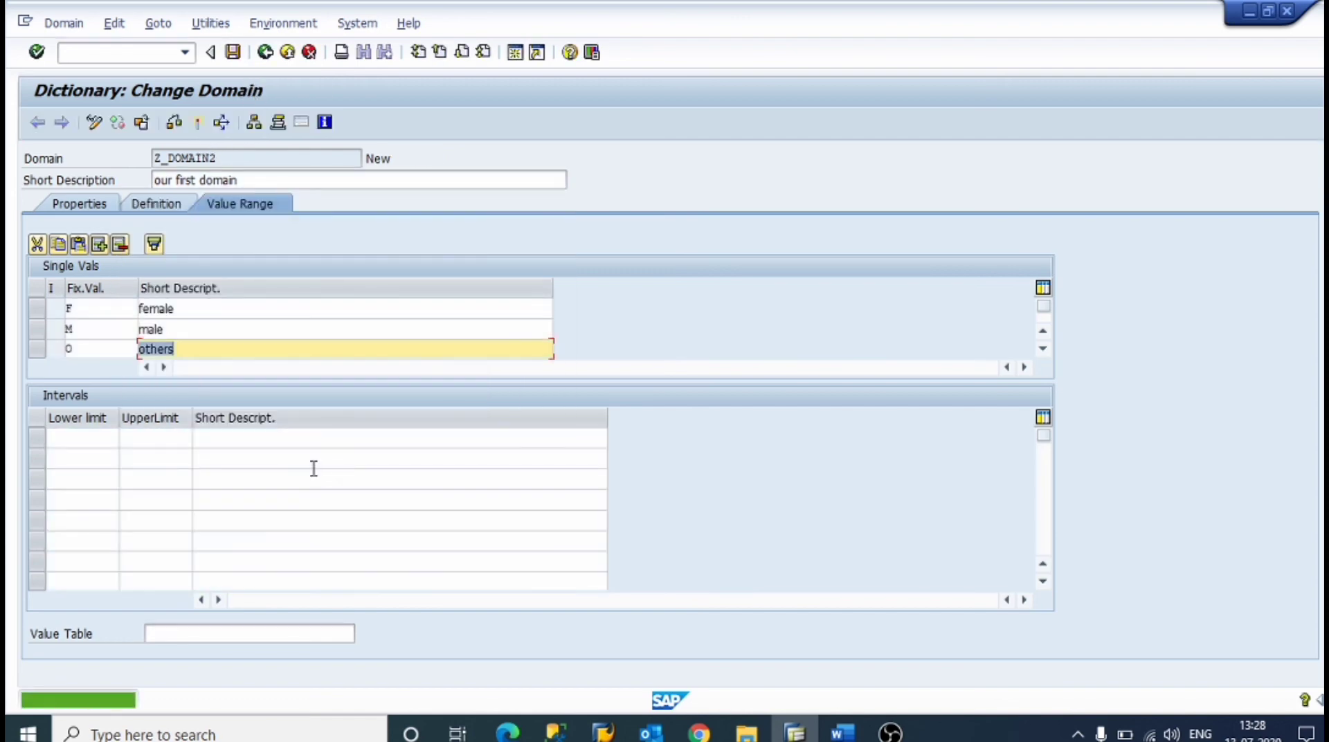
left_click(199, 122)
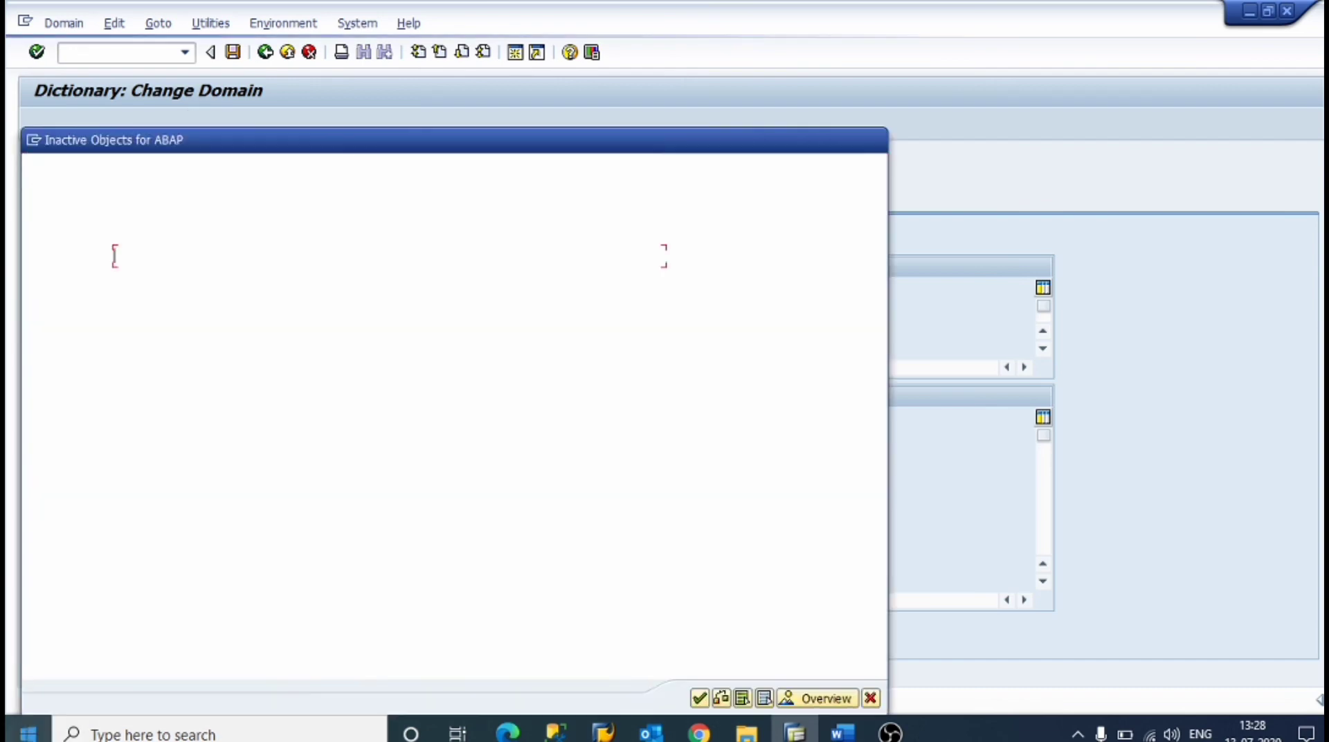
left_click(699, 699)
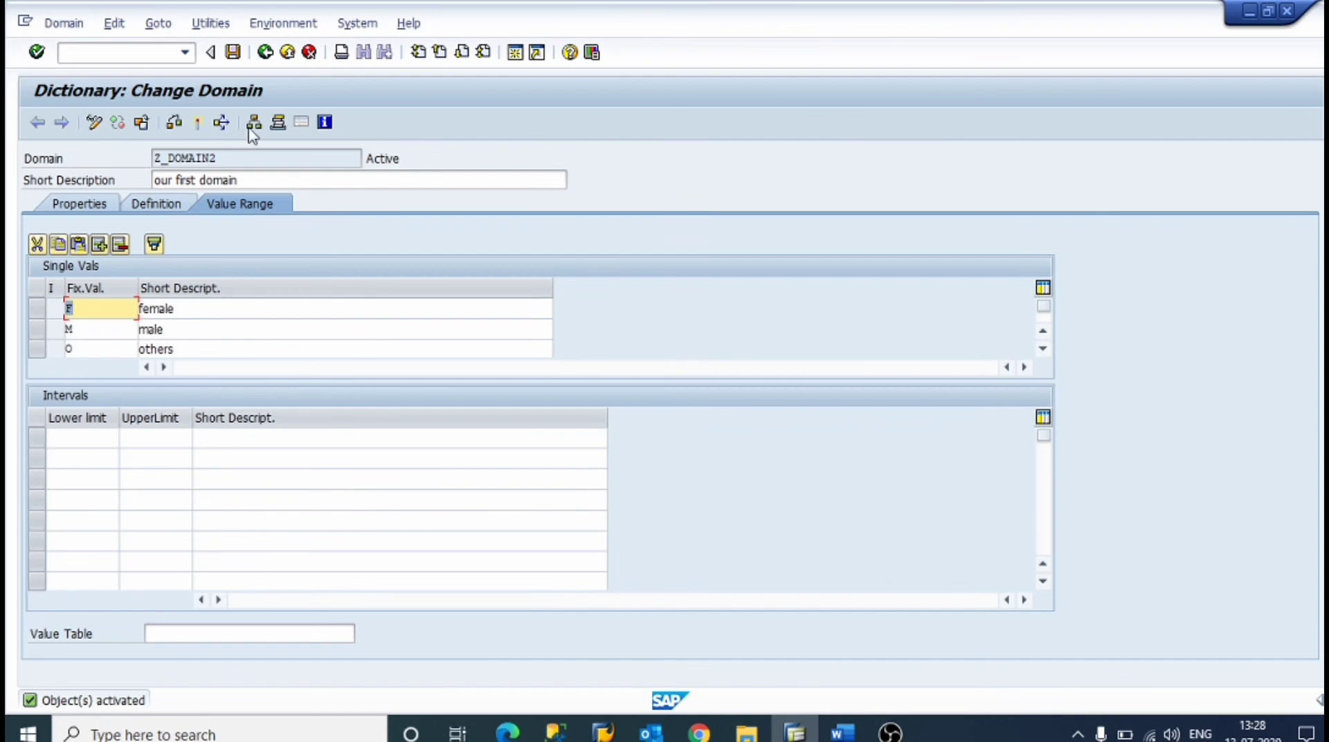
- Reopen Z_DOMAIN2 for changing from the Dictionary's initial screen and rewrite its fixed value descriptions as FEMALE, MALE and OTHER
left_click(266, 53)
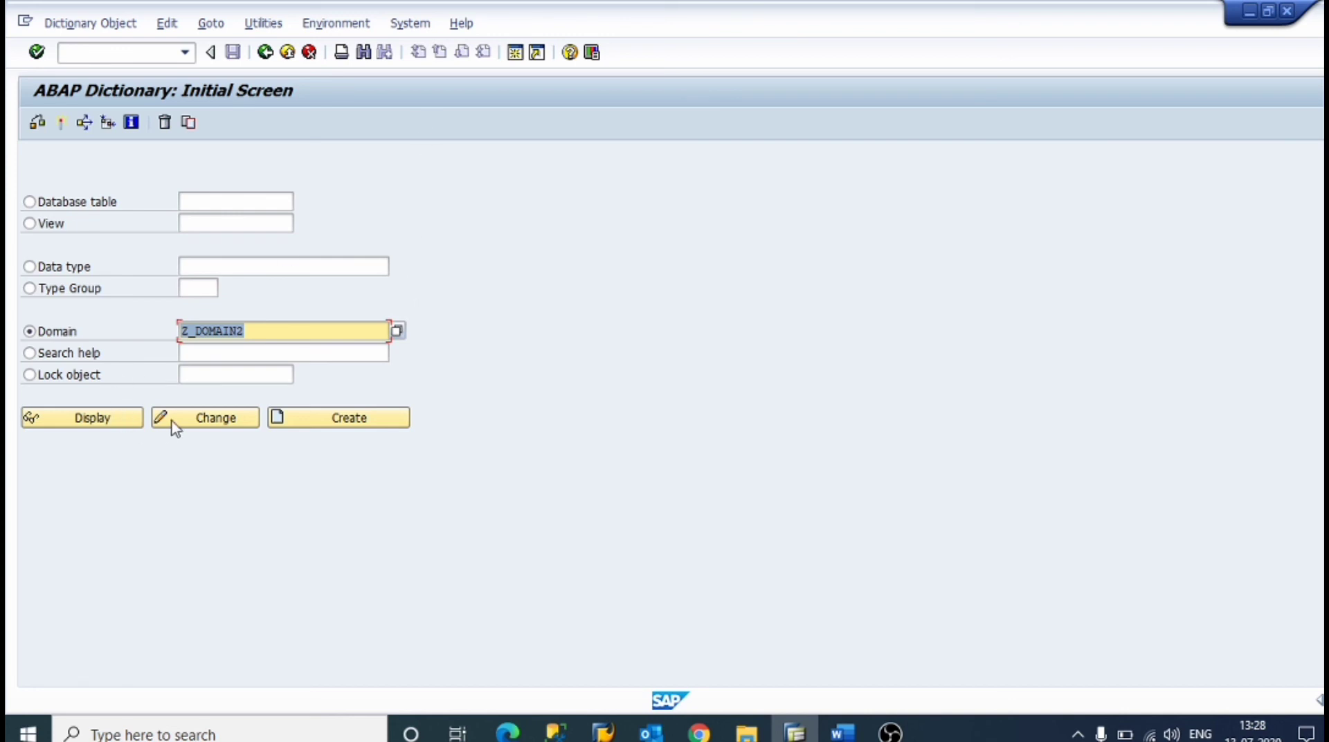
left_click(193, 419)
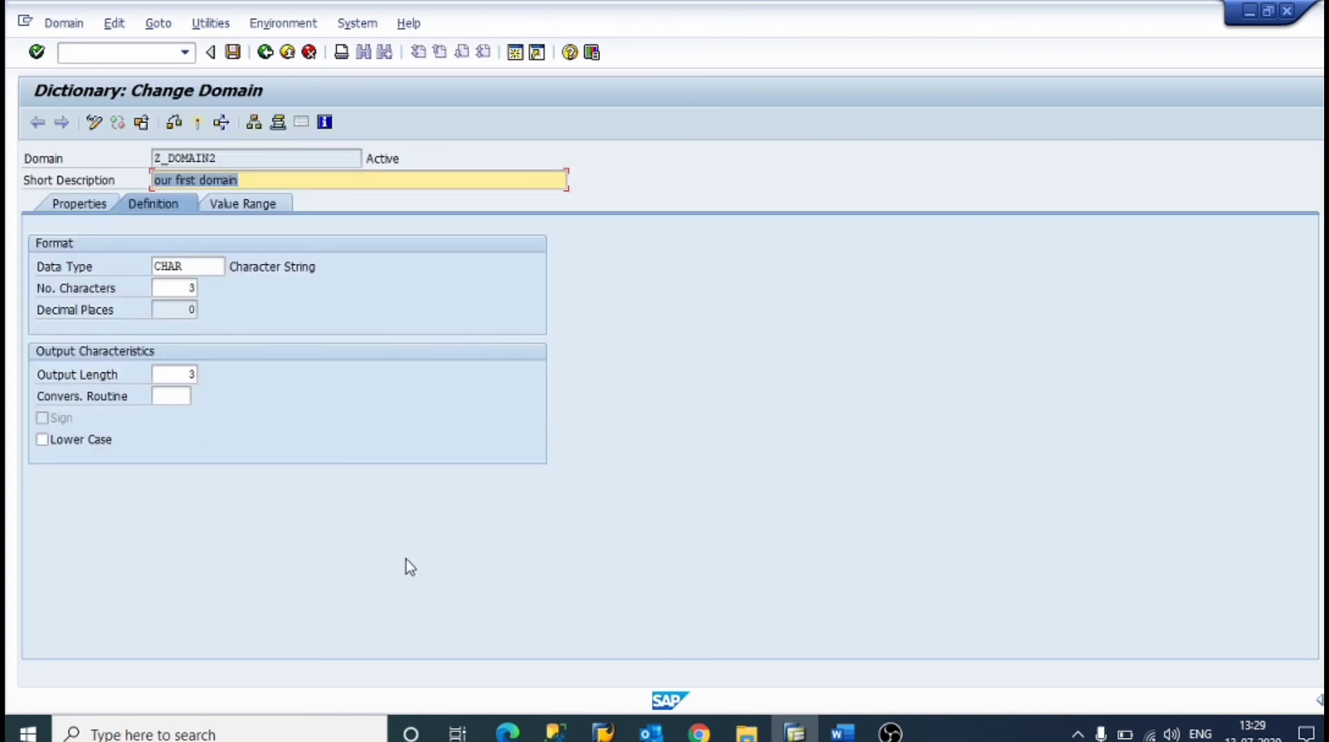
left_click(257, 205)
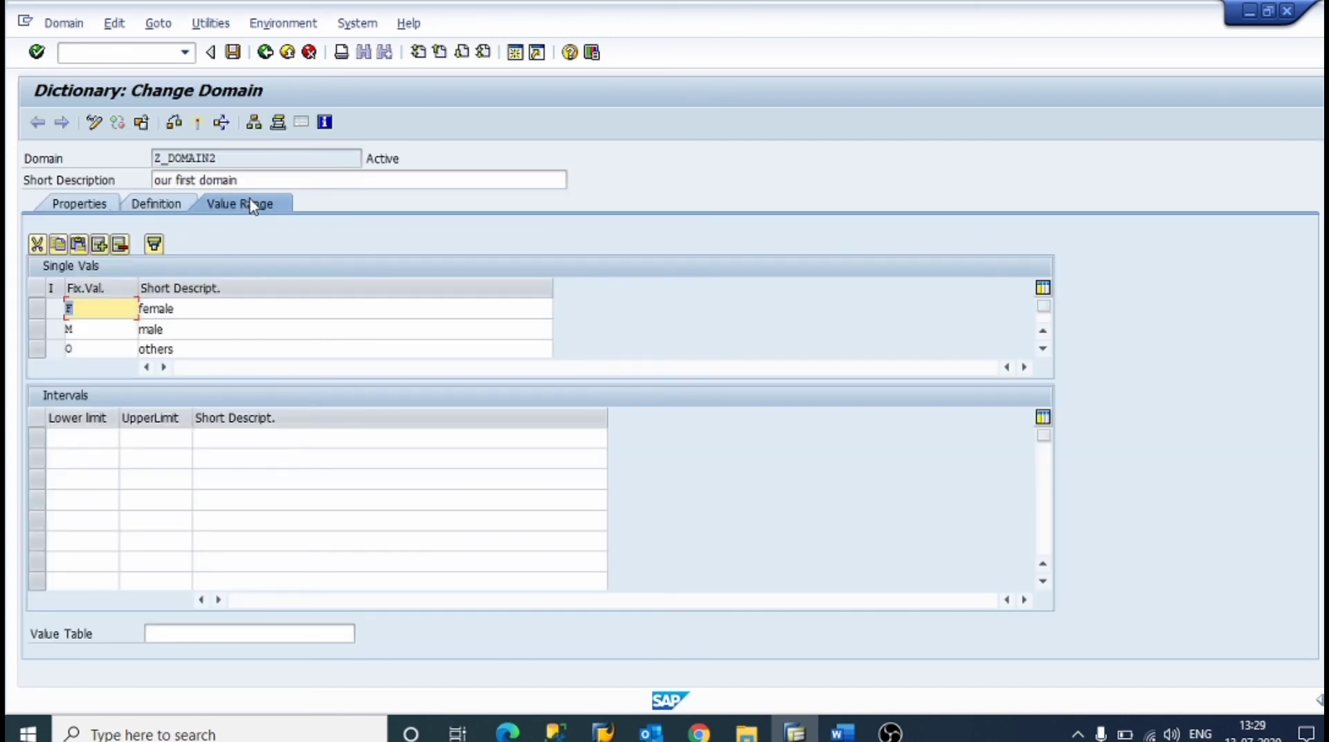
left_click(188, 350)
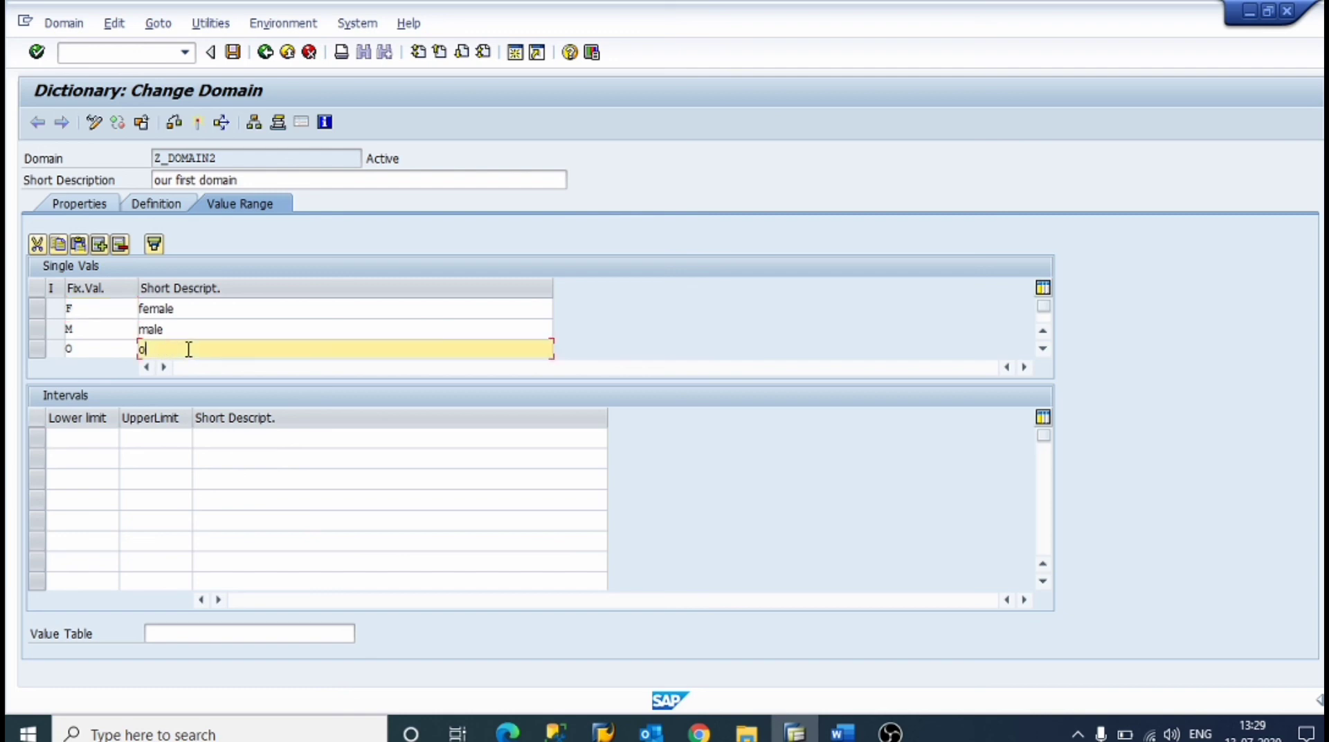
left_click(164, 309)
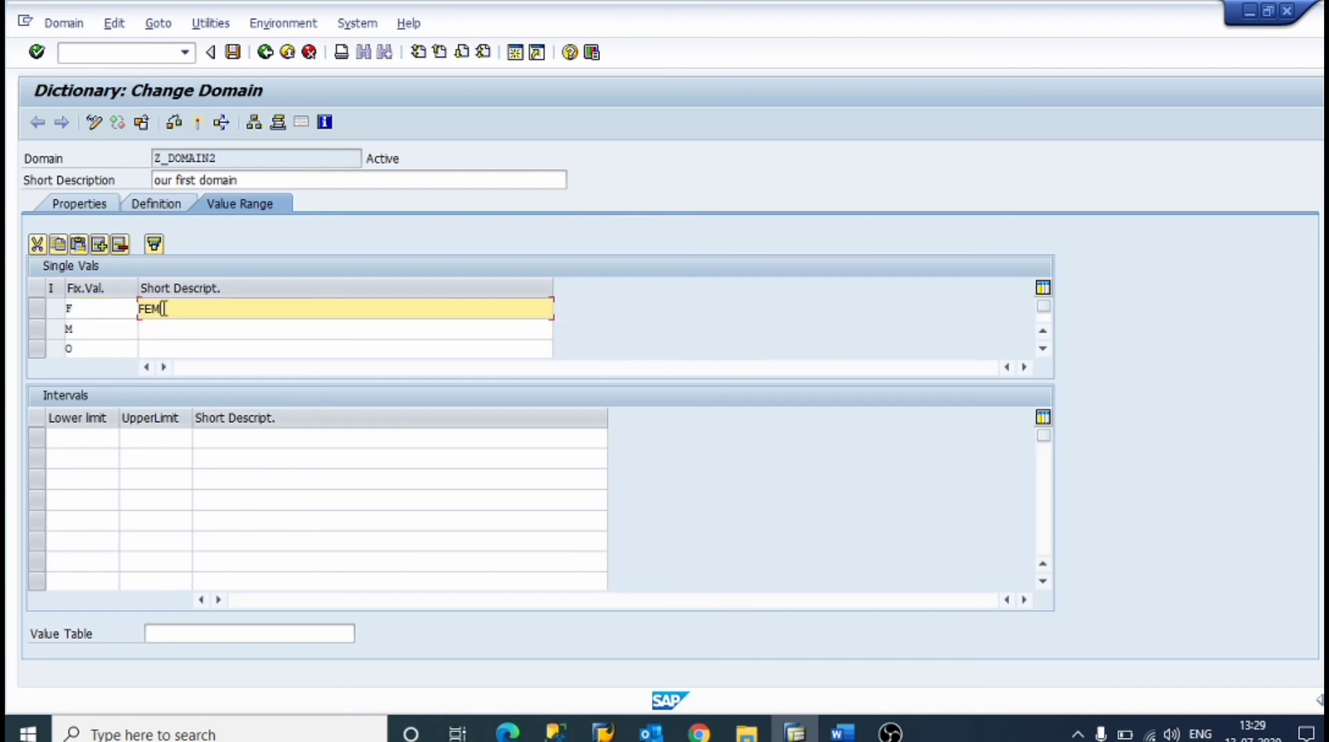
left_click(160, 329)
type("MALE")
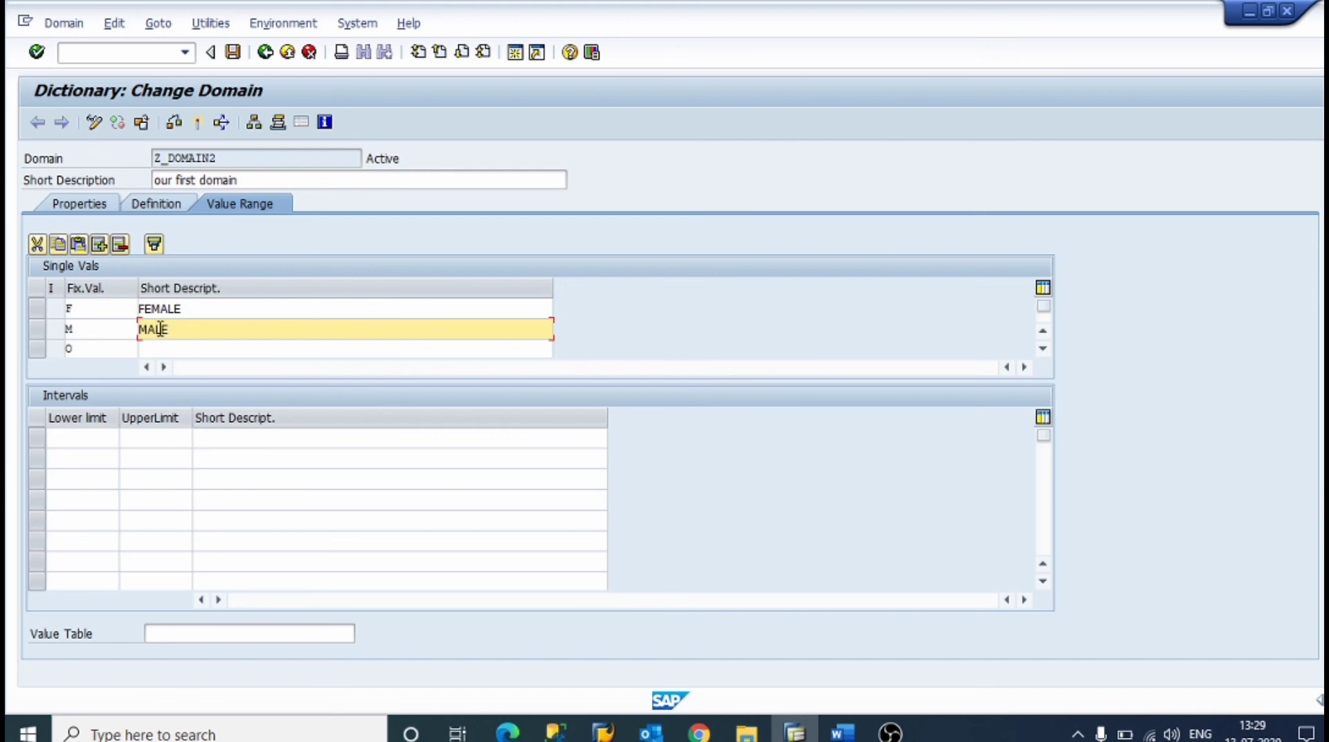
key("Down")
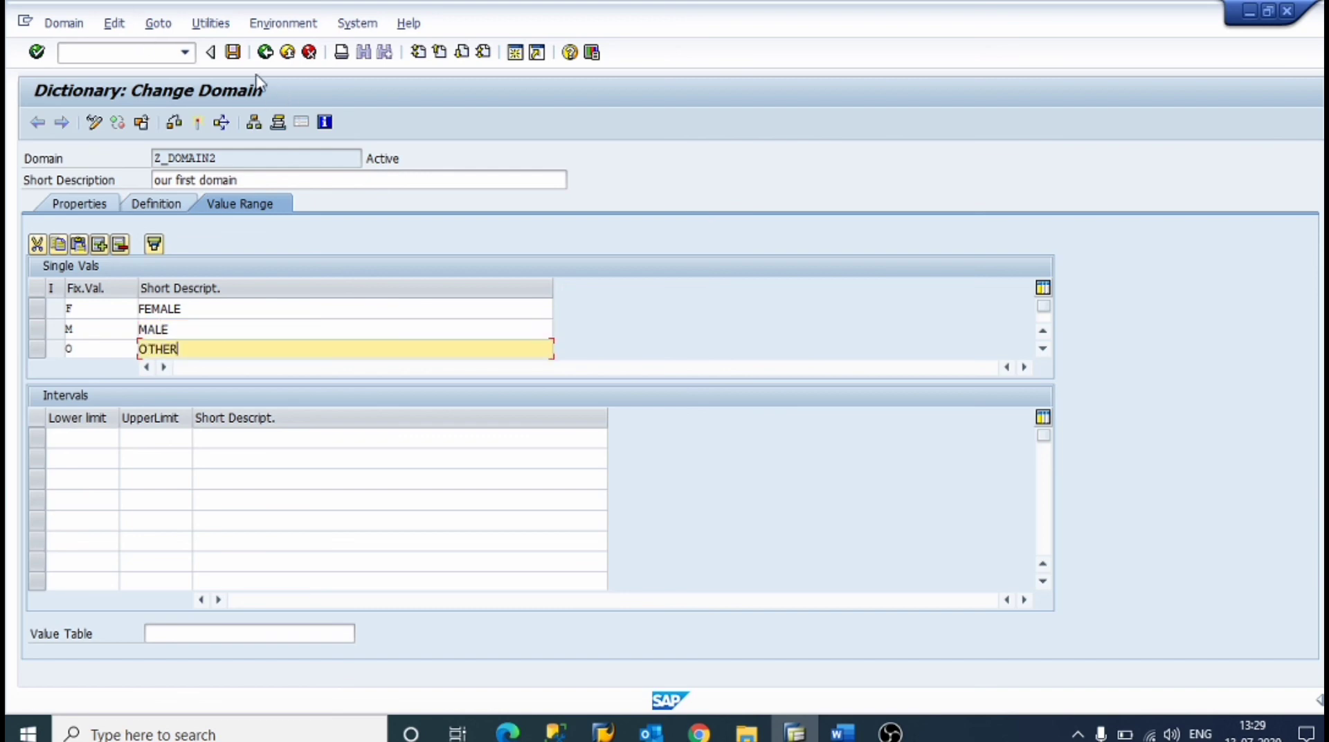
- Save and activate the domain with its revised fixed value descriptions
left_click(232, 52)
left_click(197, 126)
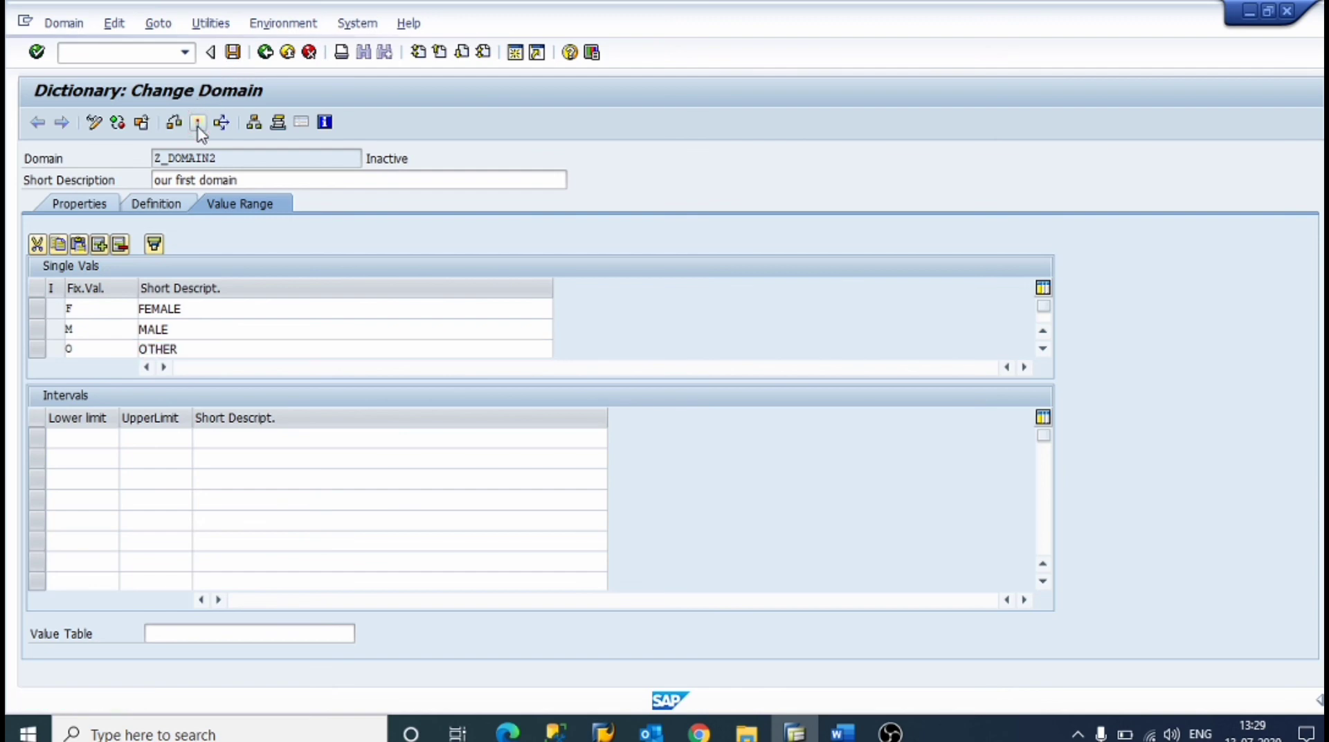
left_click(700, 698)
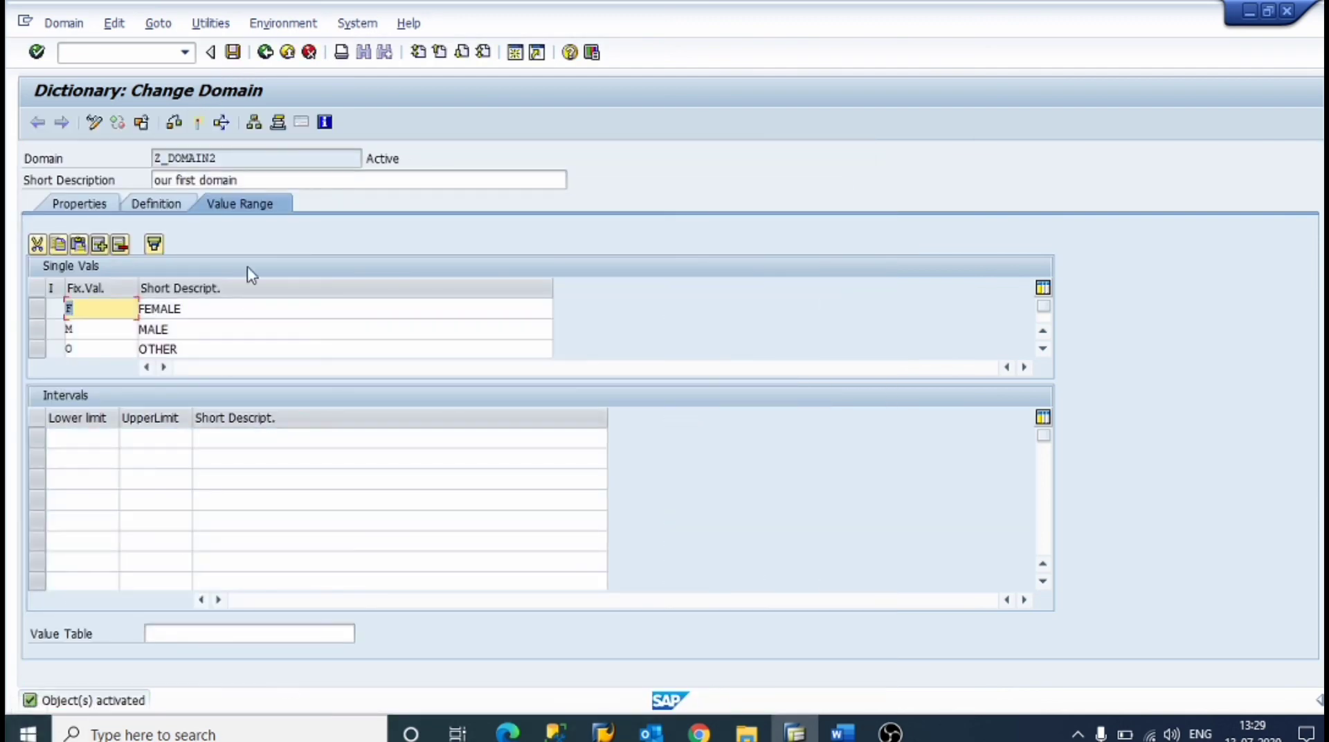
- Return to the ABAP Dictionary's initial screen and delete the domain Z_DOMAIN2
left_click(265, 52)
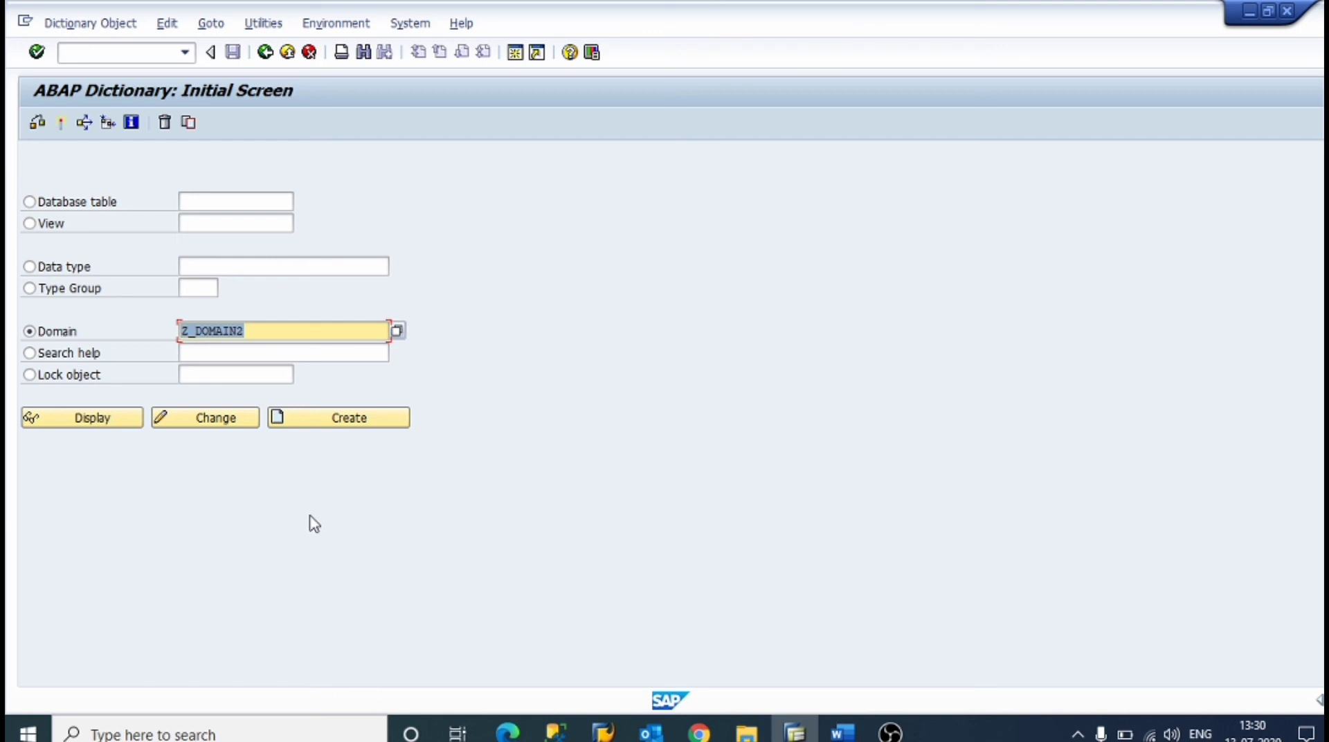
left_click(164, 123)
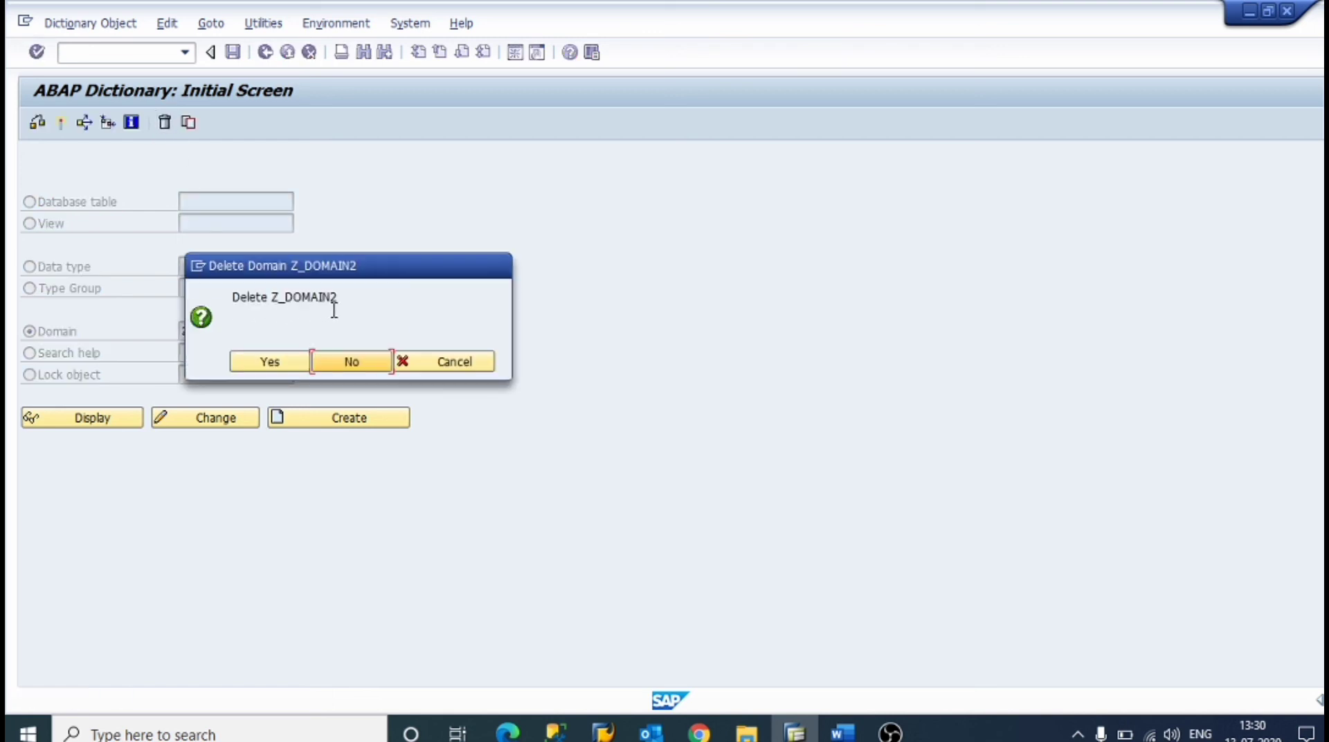
left_click(270, 362)
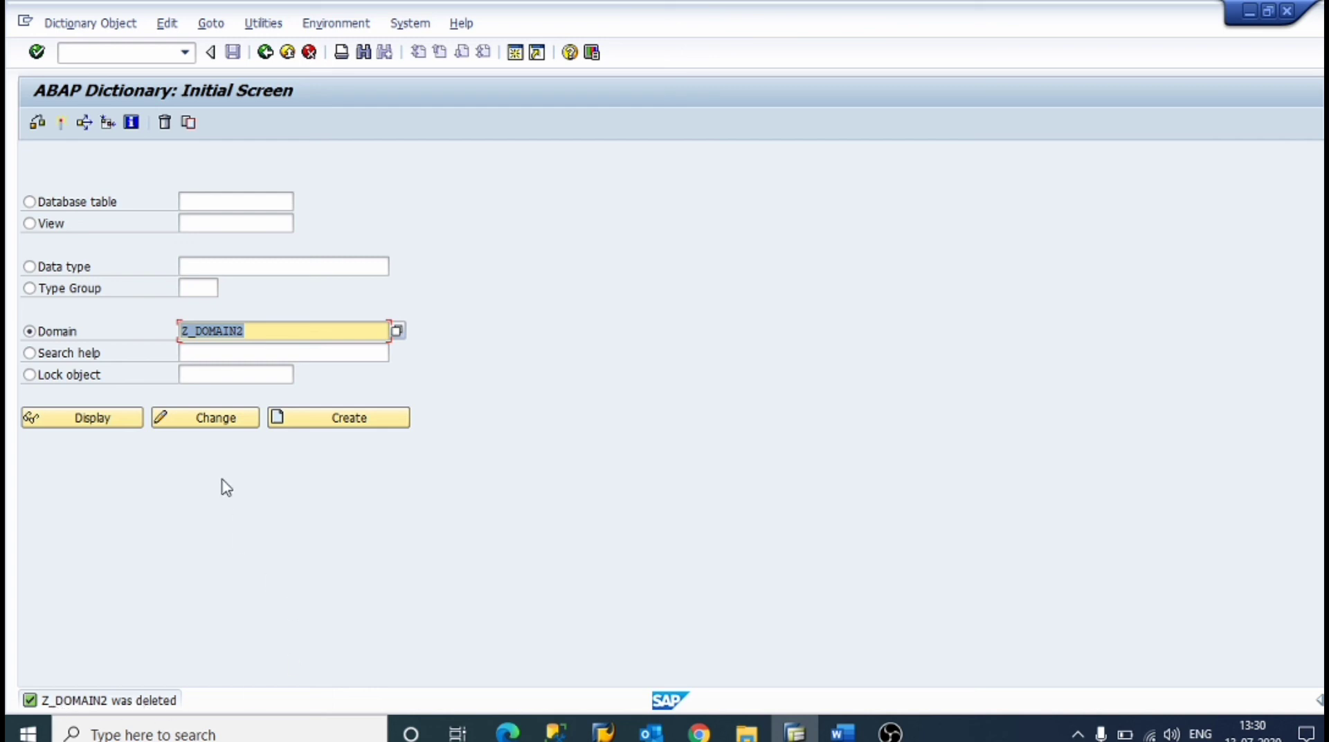
left_click(268, 329)
key("Delete")
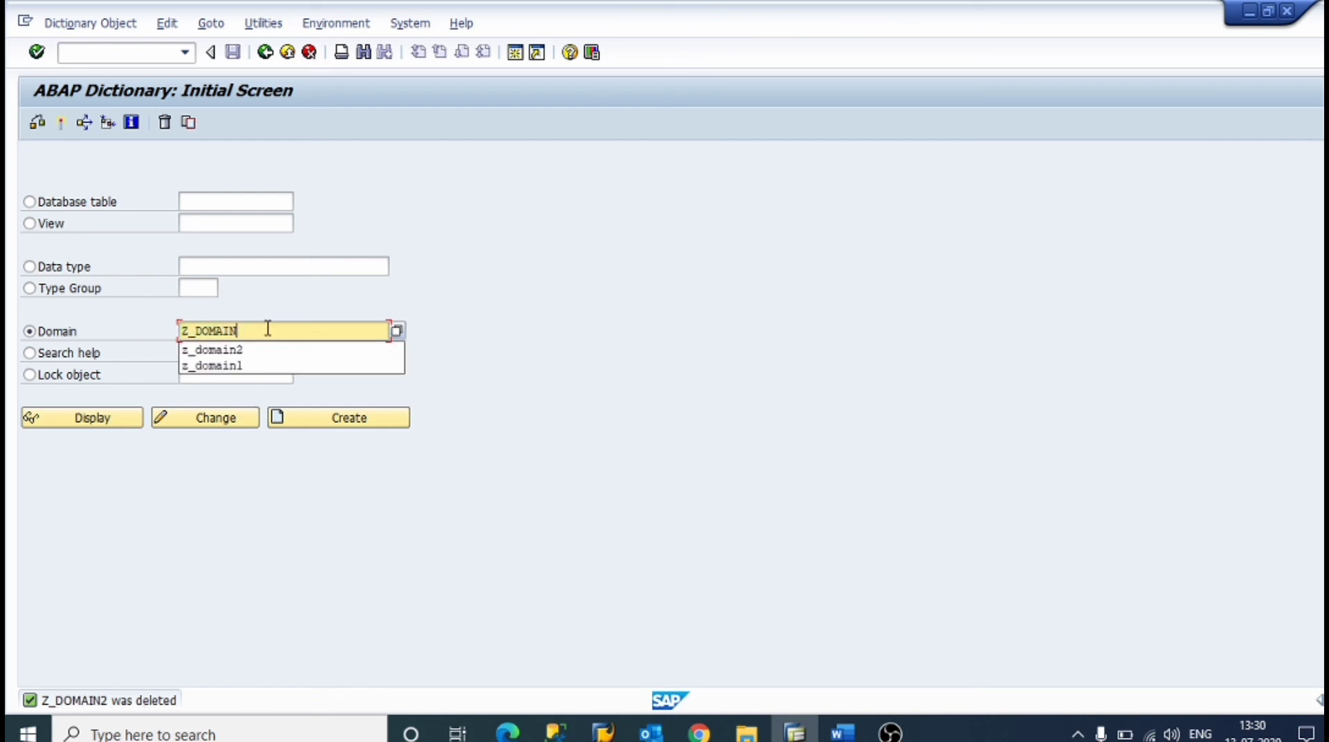
type("2")
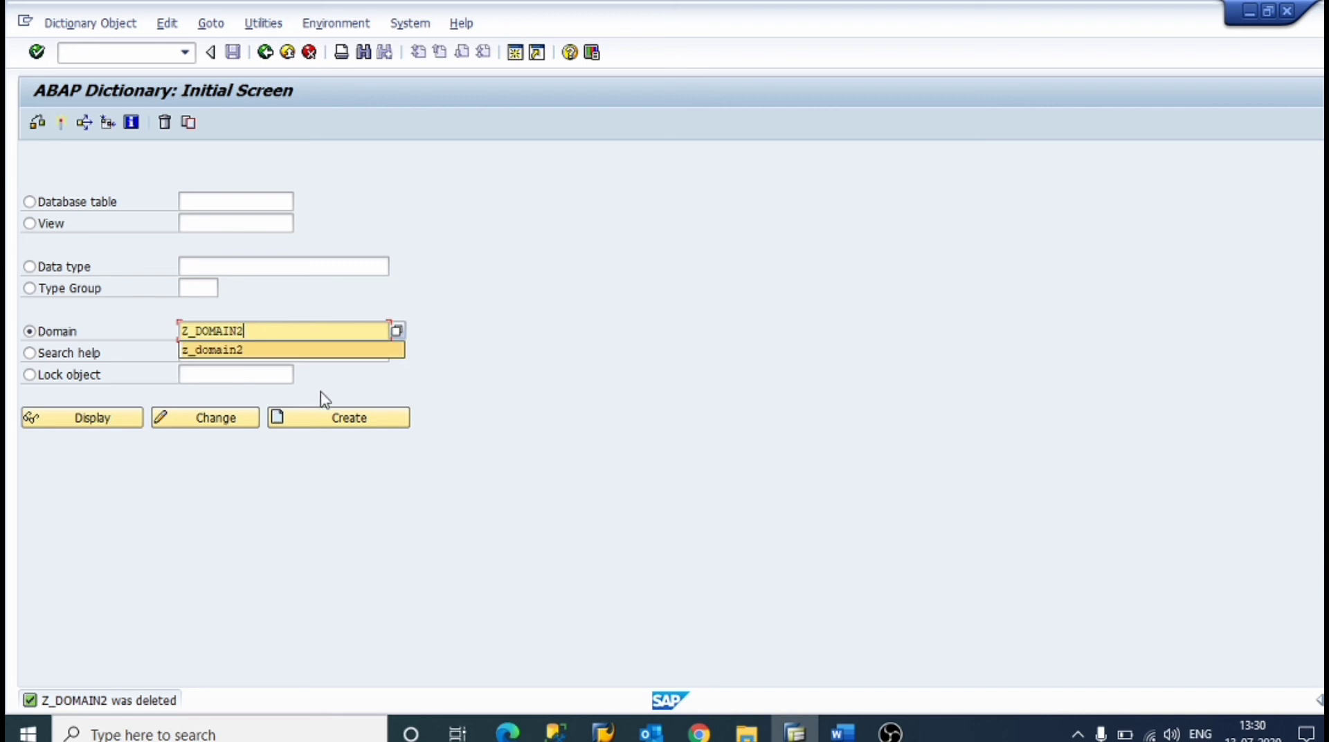
left_click(334, 417)
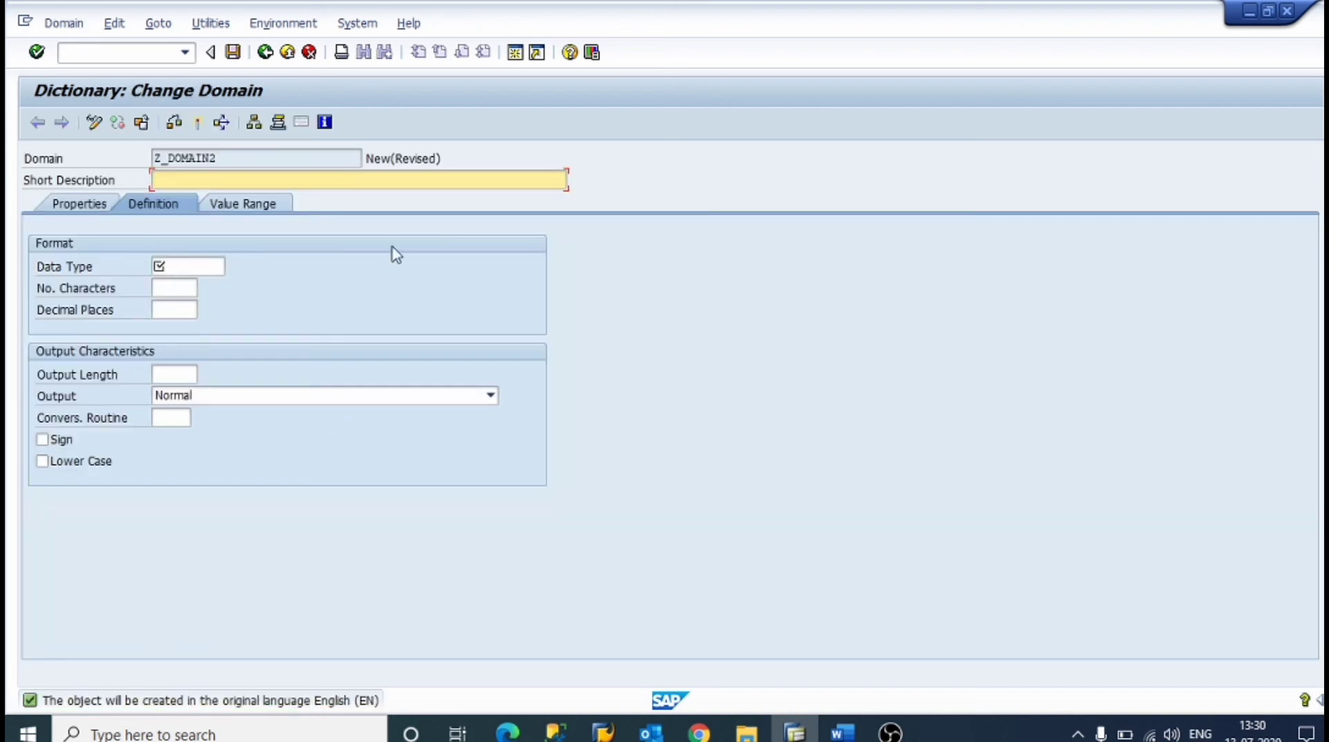
left_click(257, 54)
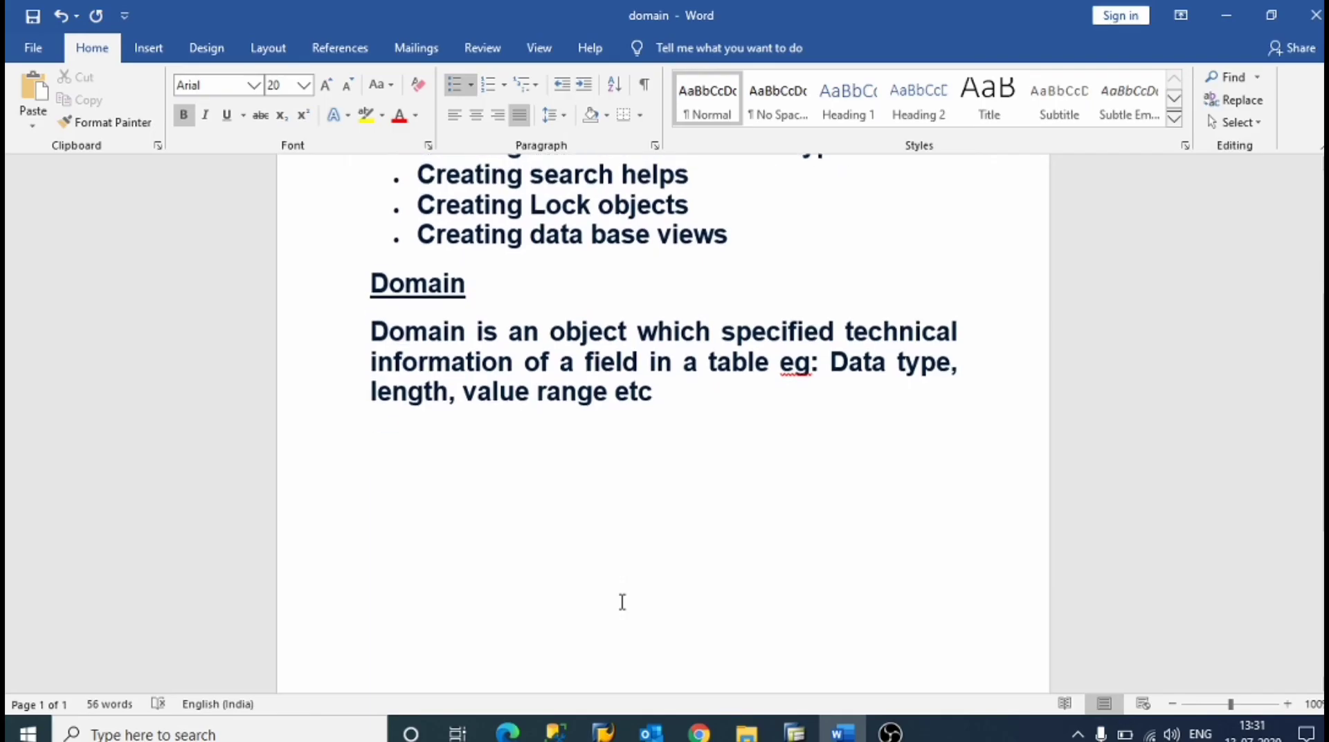